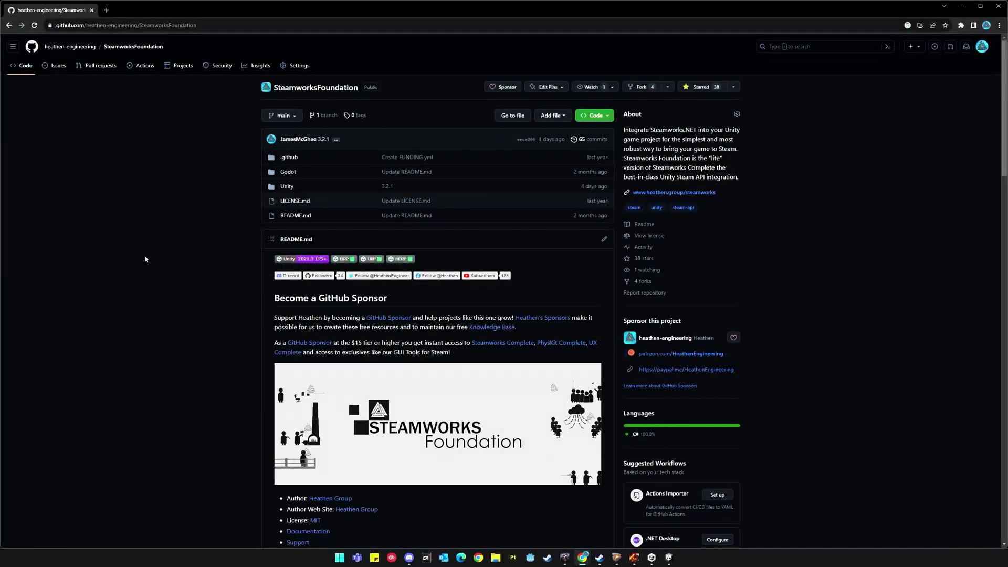
# - Open the SteamworksFoundation Unity folder on GitHub and select its Installation git URL
pyautogui.click(287, 187)
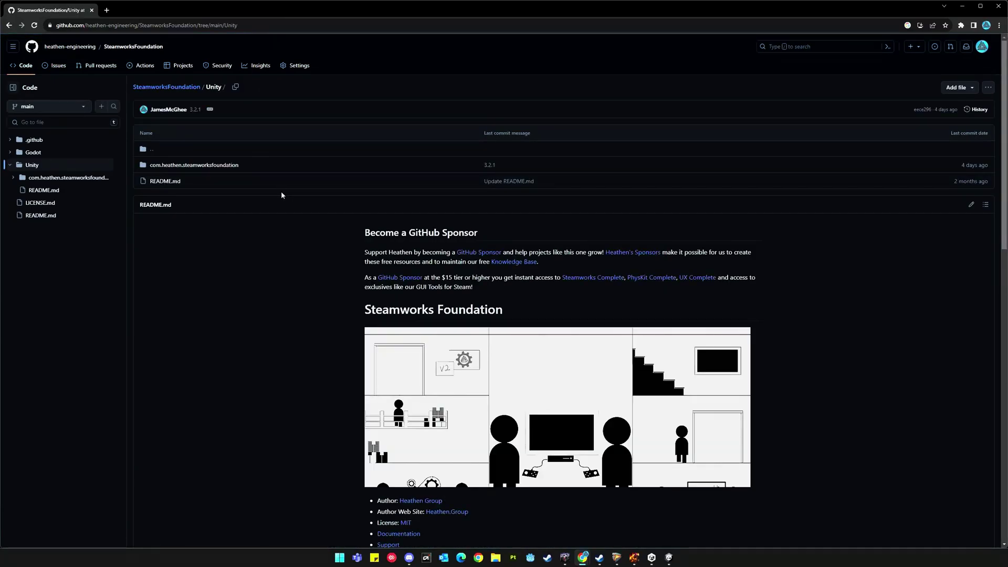
pyautogui.scroll(-7, 286, 279)
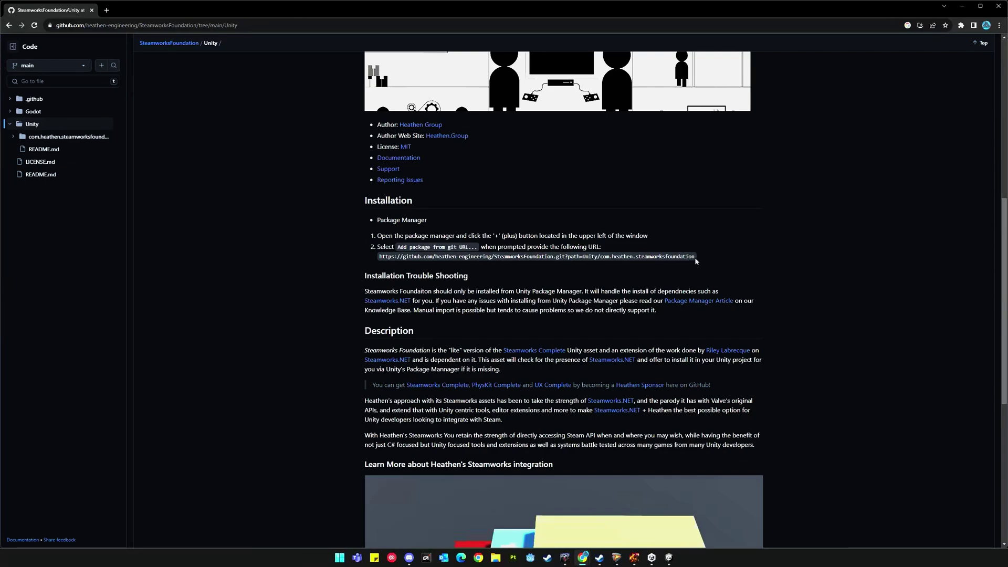
pyautogui.moveTo(695, 257); pyautogui.dragTo(381, 258)
pyautogui.hotkey('ctrl', 'c')
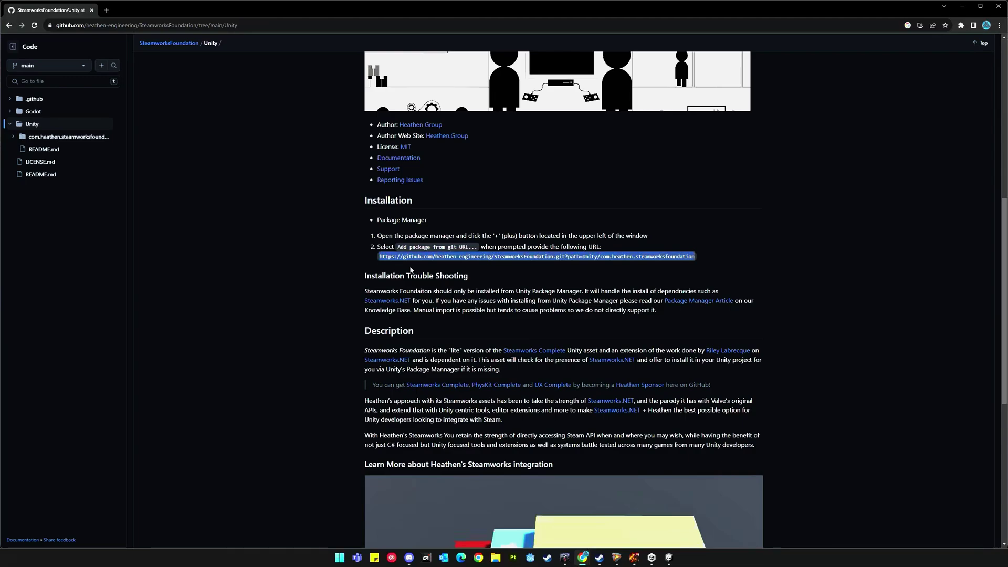
# - In Unity's Package Manager, add Steamworks Foundation 3.2.1 from the copied git URL
pyautogui.click(669, 559)
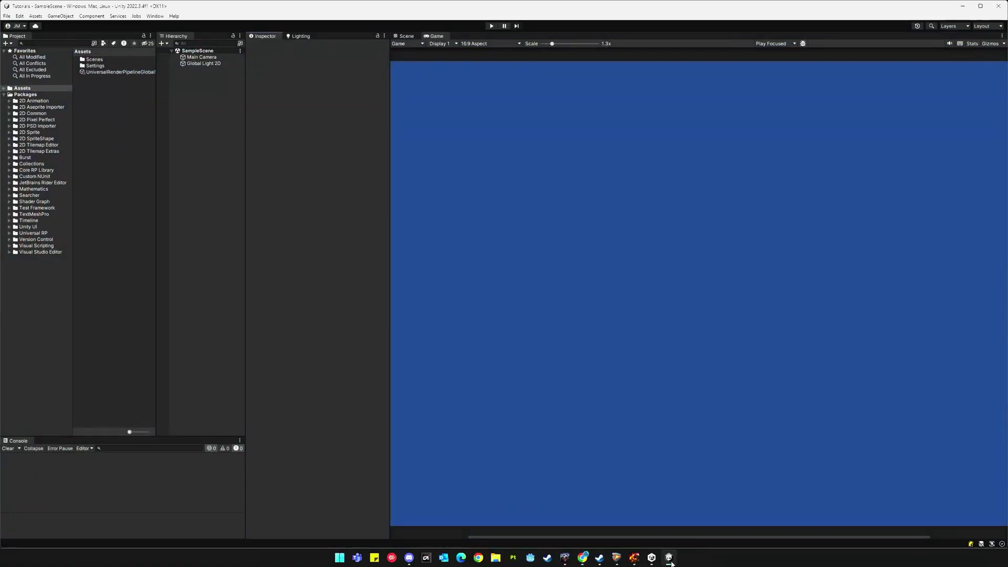
pyautogui.click(154, 18)
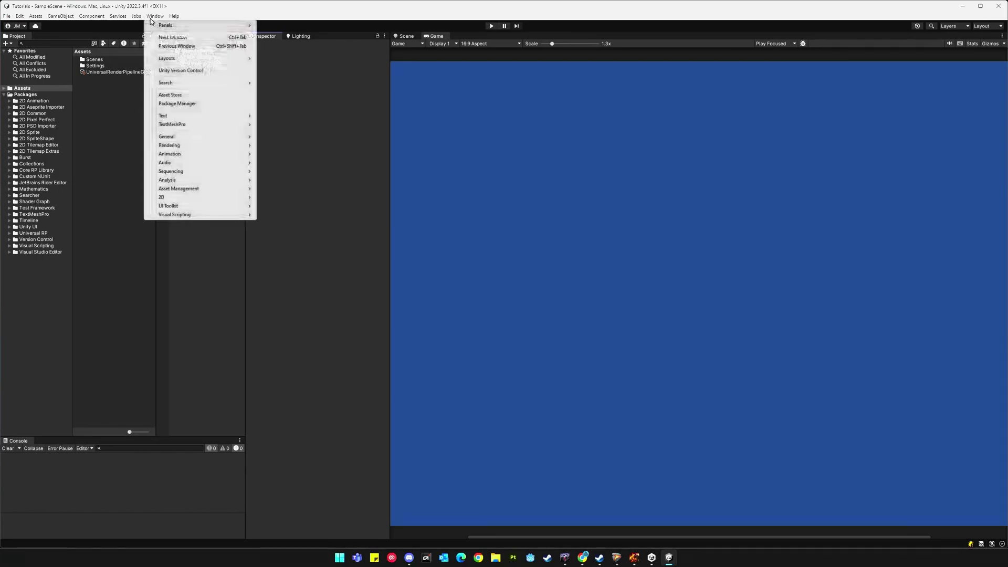
pyautogui.click(194, 104)
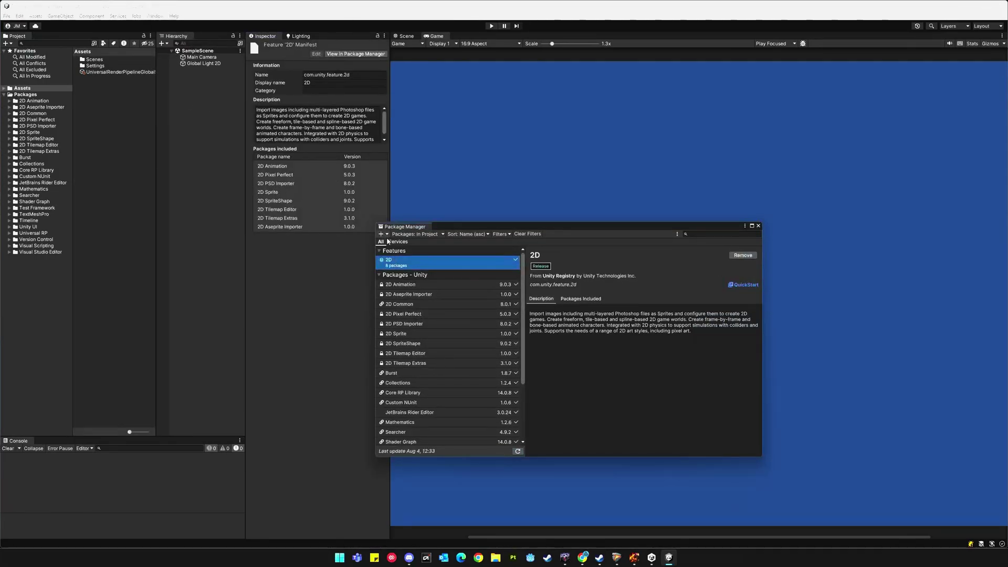
pyautogui.click(388, 235)
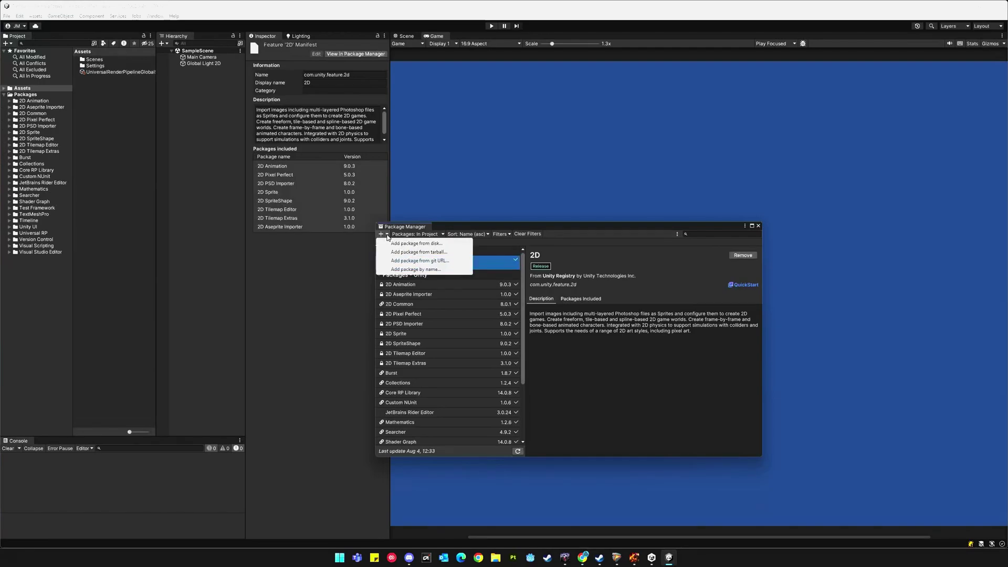
pyautogui.click(422, 261)
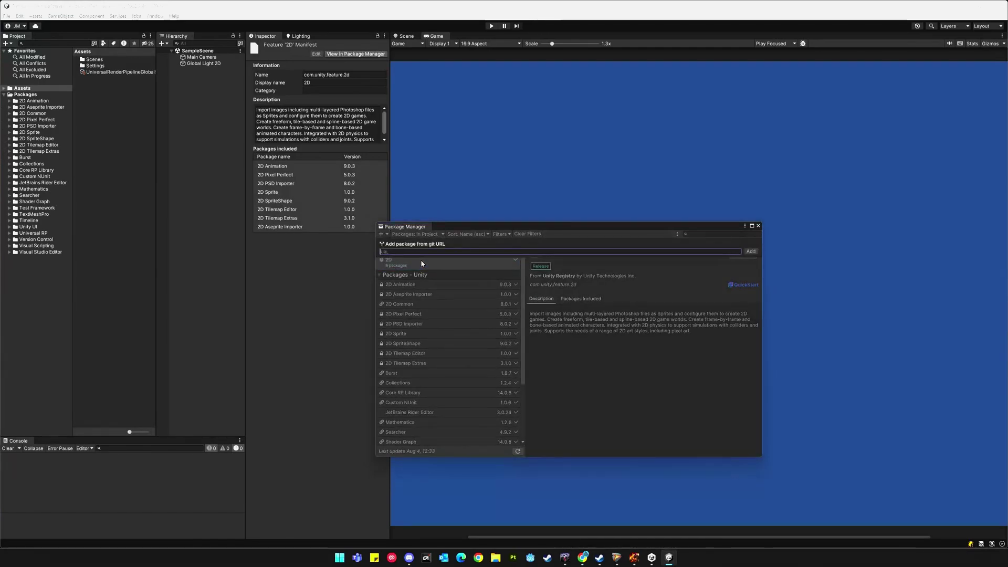
pyautogui.hotkey('ctrl', 'v')
pyautogui.click(750, 252)
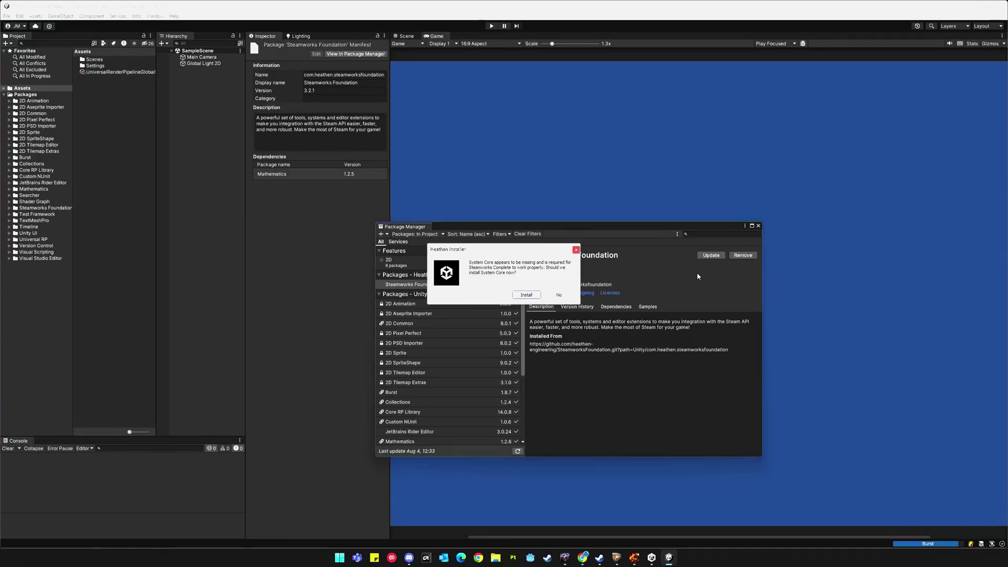
# - Accept the Heathen Installer prompts to install System Core 3.18.2 and Steamworks.NET 20.2.0
pyautogui.click(527, 295)
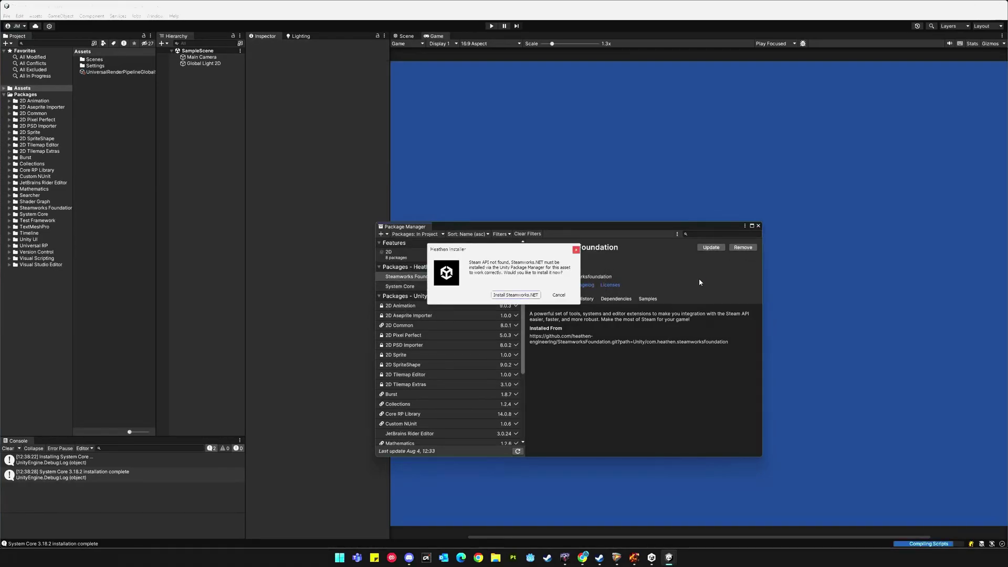
pyautogui.click(527, 296)
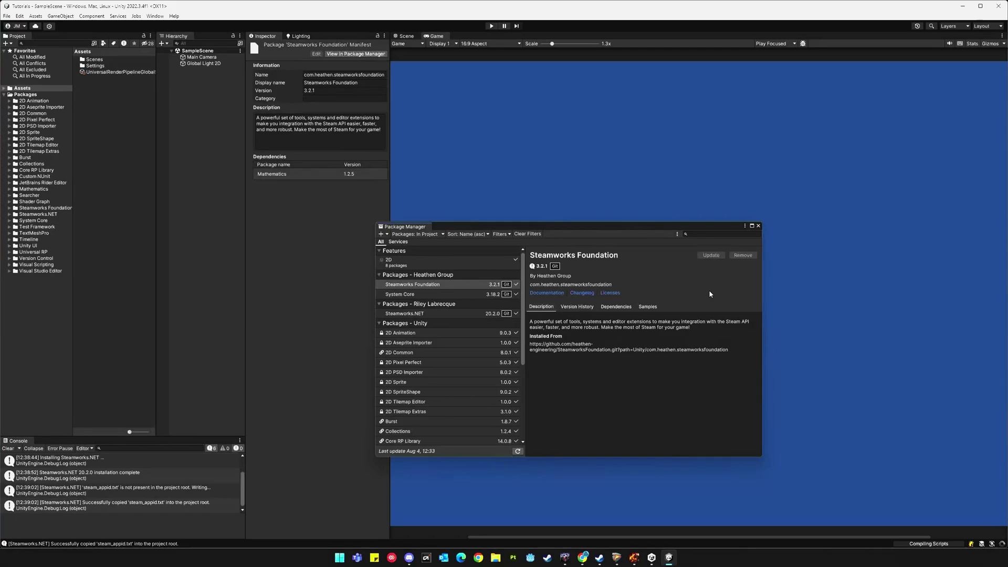
# - Import the Prefabs and Example Scenes samples from Steamworks Foundation's Samples tab
pyautogui.click(648, 307)
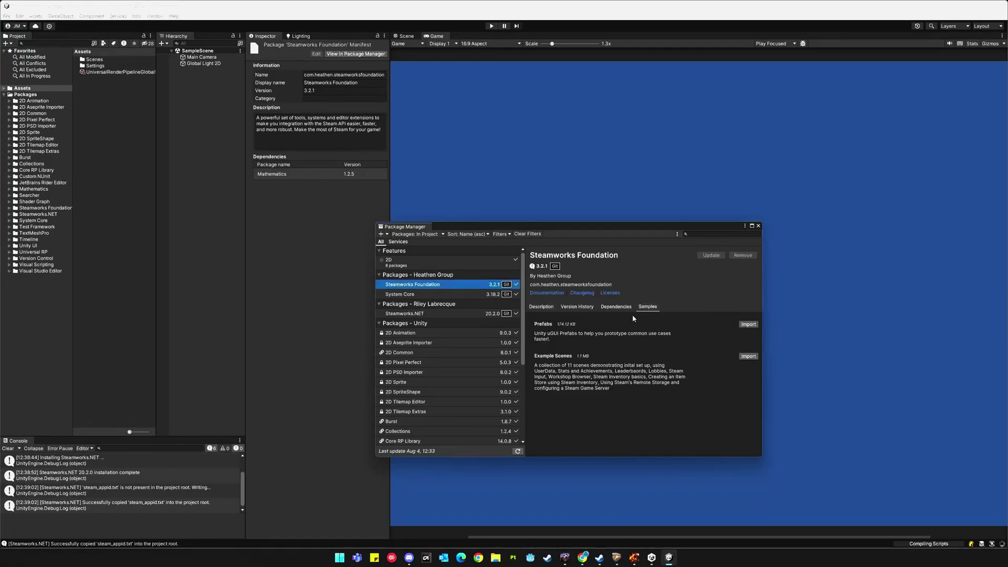
pyautogui.click(746, 325)
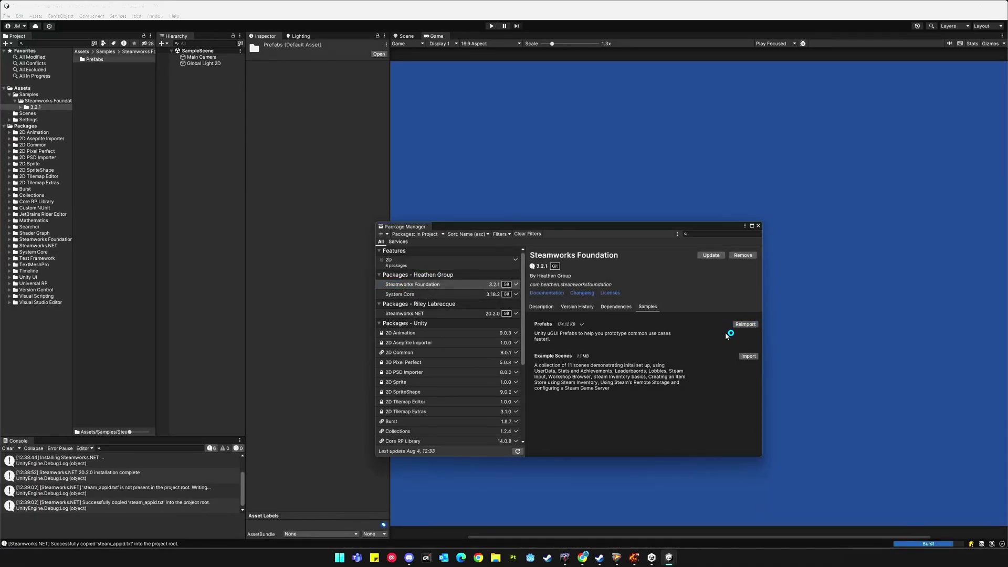
pyautogui.click(750, 357)
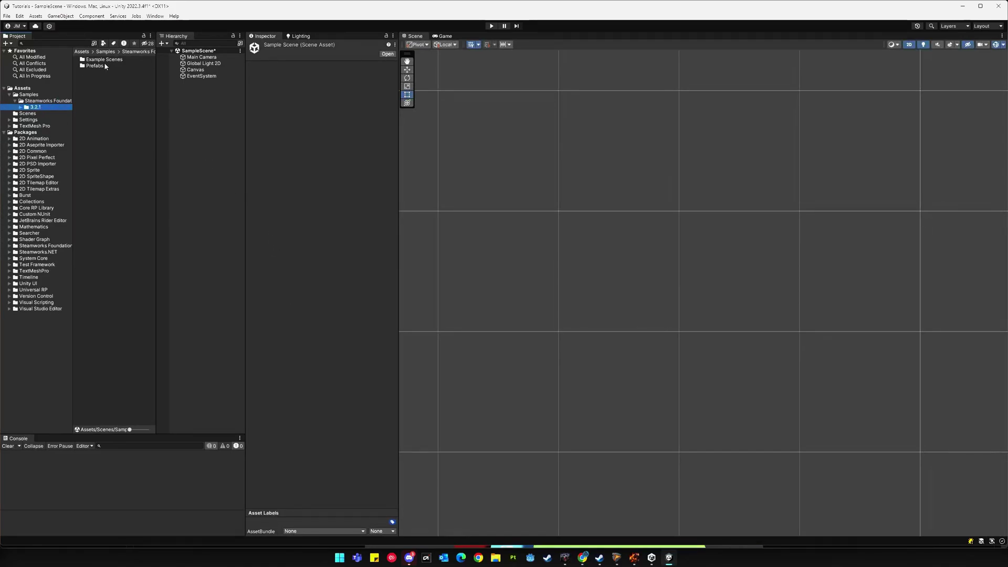
# - Open the Working with User Data example scene without saving SampleScene and play it in the Game view
pyautogui.click(20, 107)
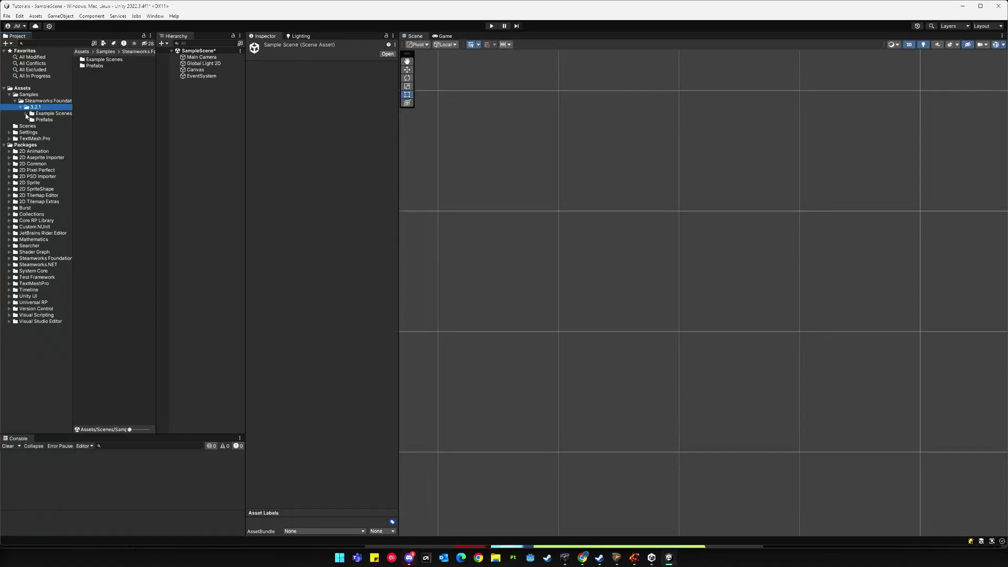
pyautogui.click(27, 114)
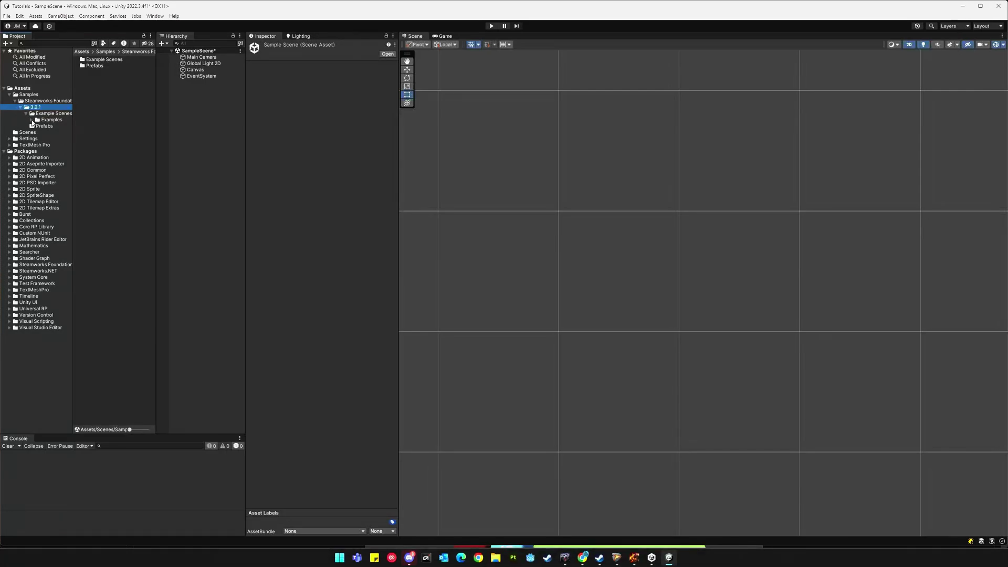
pyautogui.click(32, 120)
pyautogui.click(63, 133)
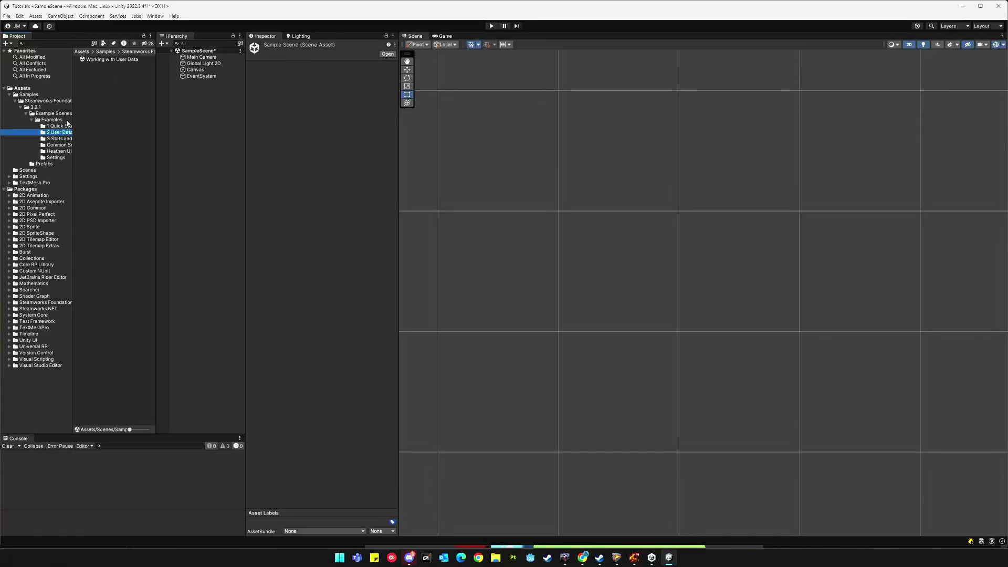
pyautogui.doubleClick(97, 61)
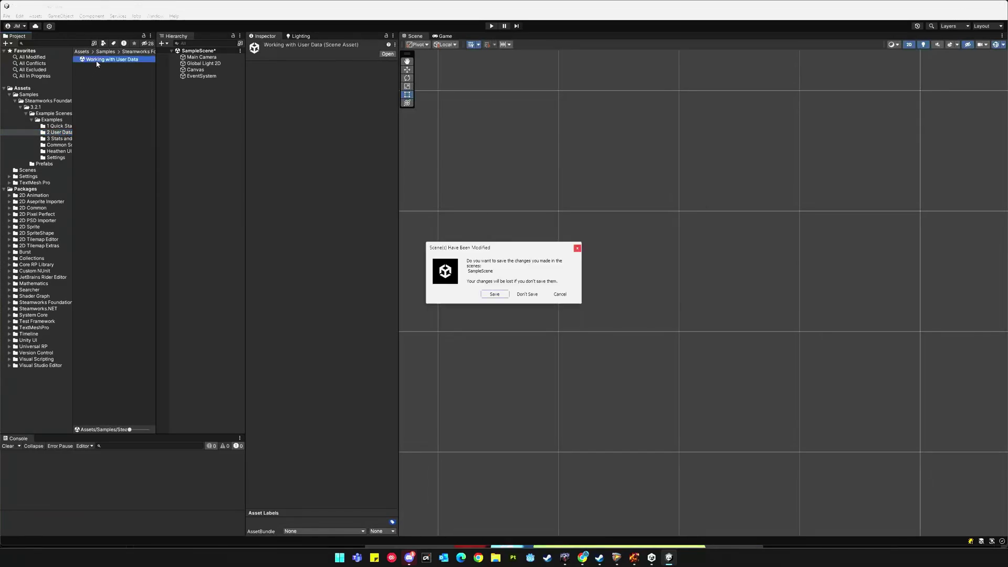
pyautogui.click(528, 295)
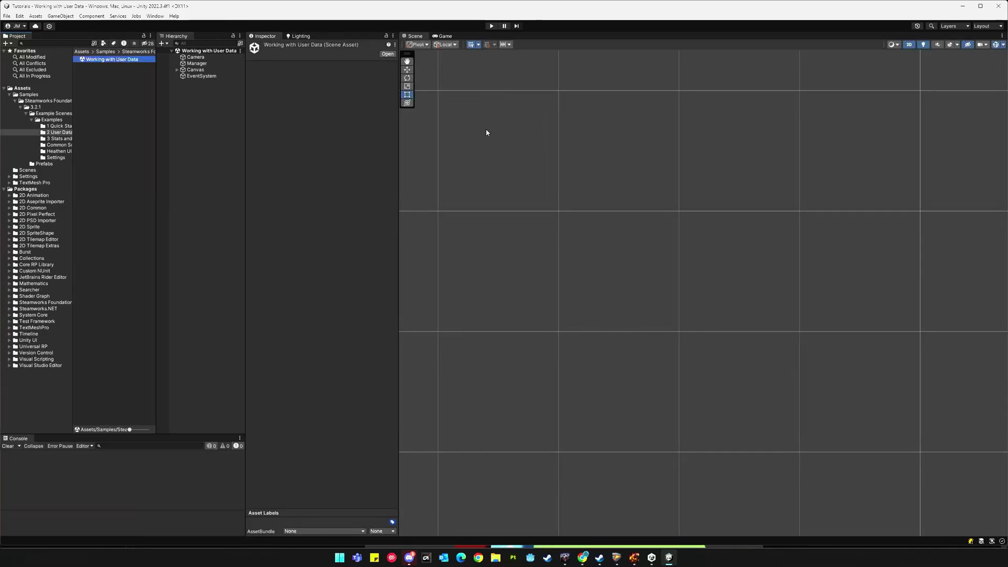
pyautogui.click(443, 37)
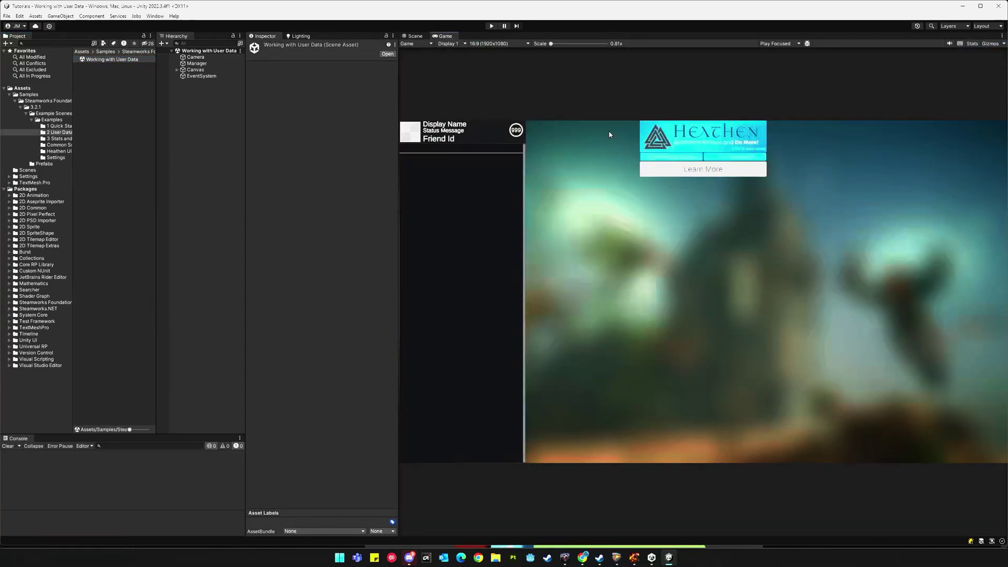
pyautogui.click(491, 27)
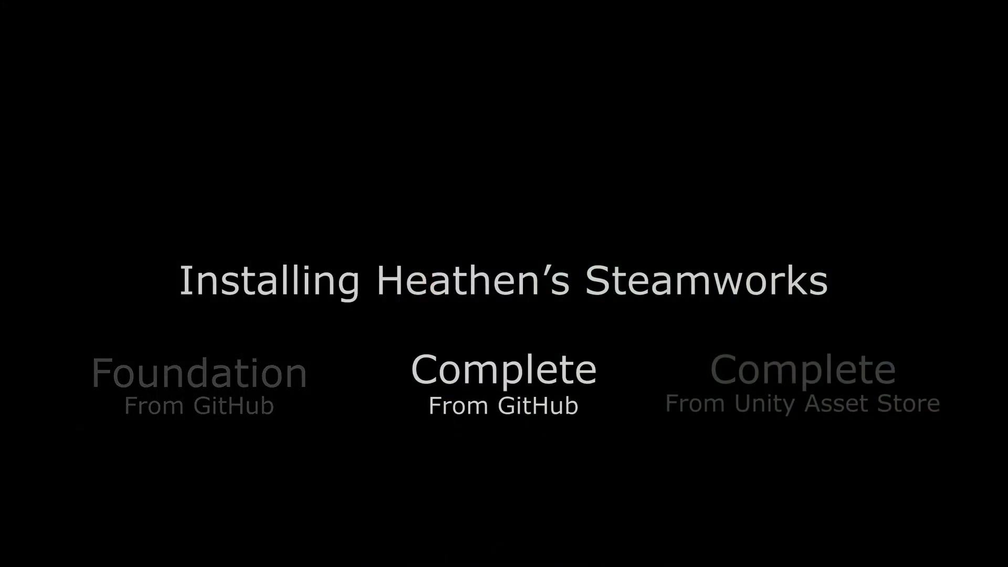
# - Scroll SourceRepo's README down to the Installation Instructions heading and back up
pyautogui.scroll(-1, 560, 224)
pyautogui.scroll(-5, 525, 243)
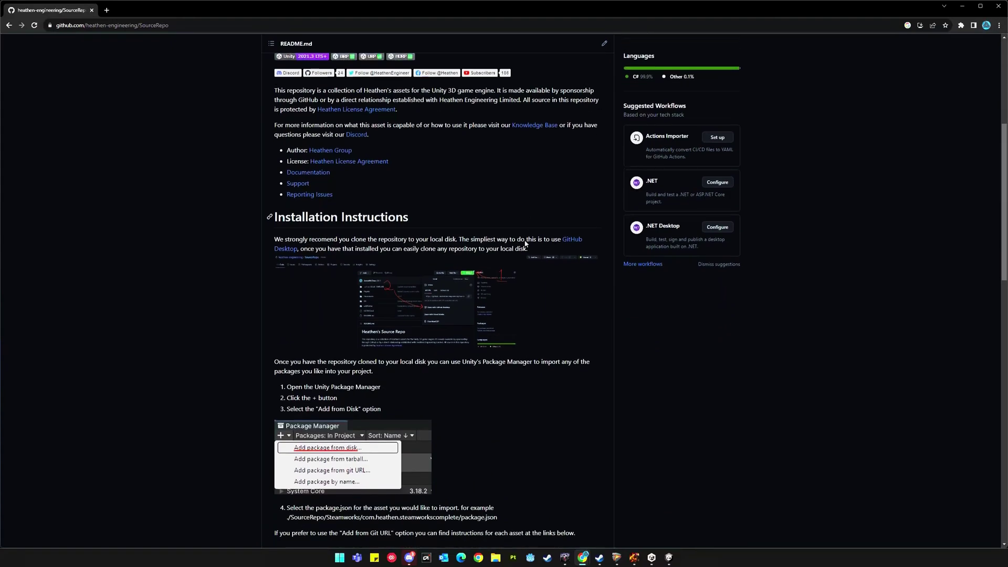
pyautogui.scroll(-1, 525, 243)
pyautogui.scroll(-1, 525, 243)
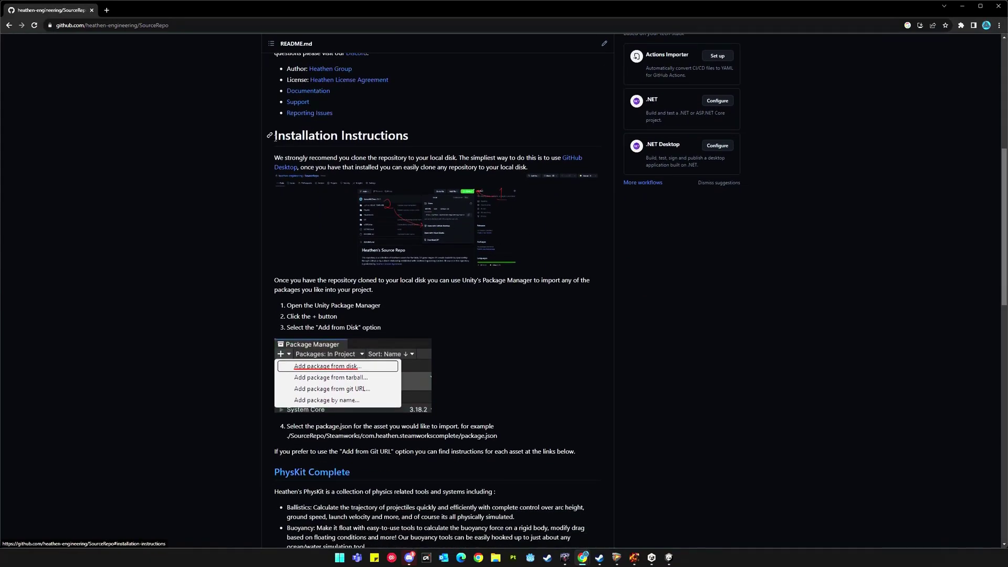
pyautogui.moveTo(275, 138); pyautogui.dragTo(415, 141)
pyautogui.click(677, 308)
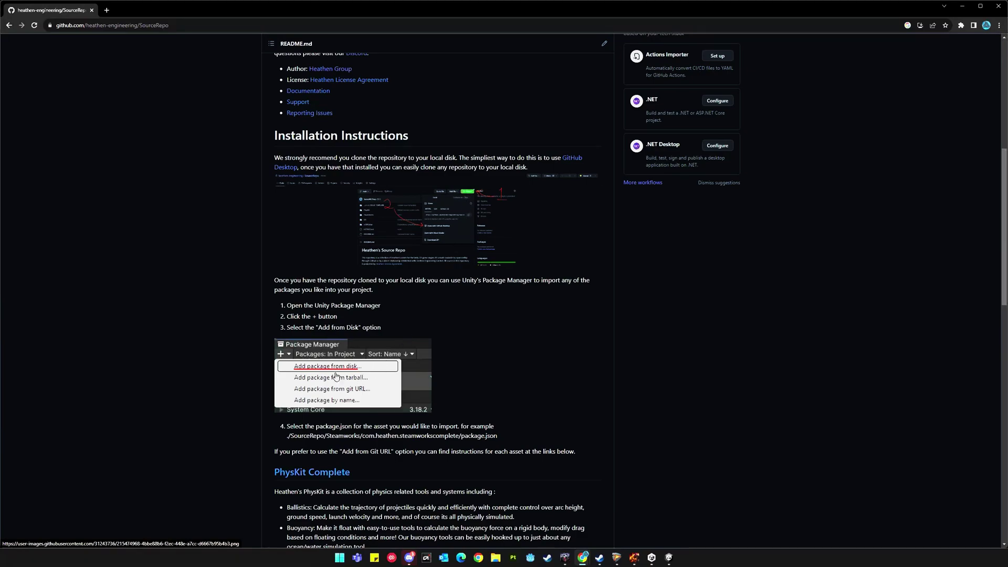
pyautogui.scroll(3, 558, 324)
pyautogui.scroll(3, 558, 324)
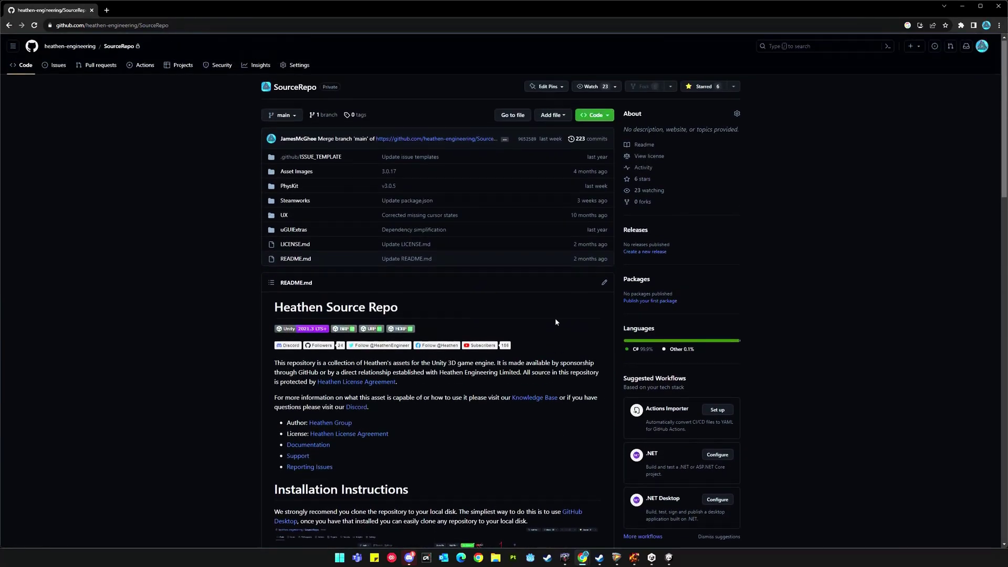
# - Open SourceRepo in GitHub Desktop and show its local folder in a centred File Explorer
pyautogui.click(610, 117)
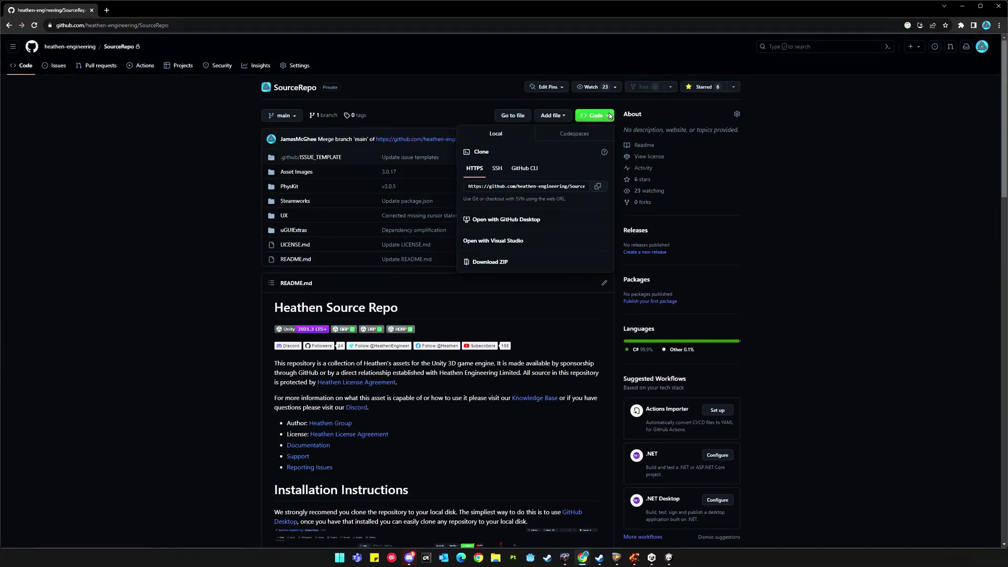
pyautogui.click(529, 221)
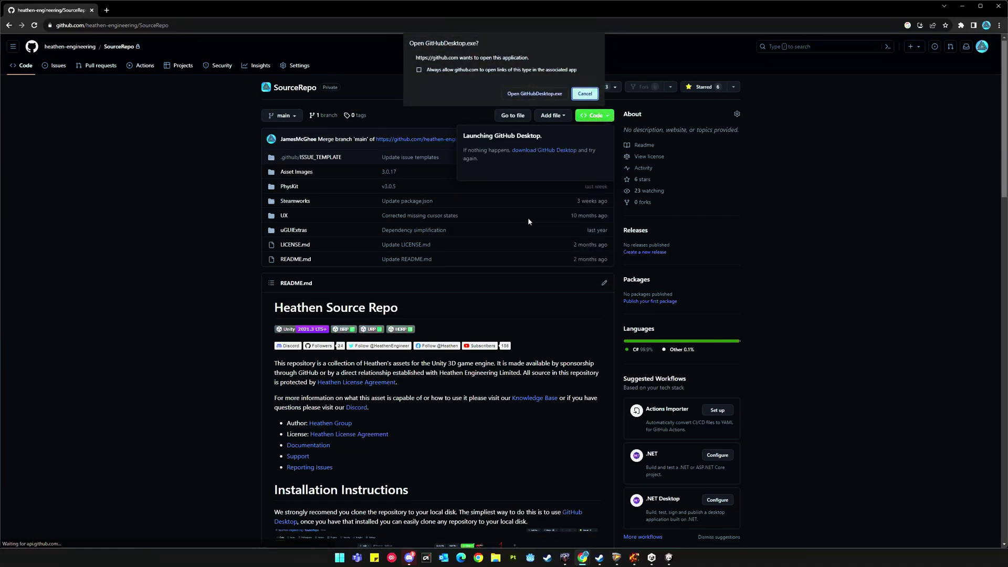
pyautogui.click(541, 94)
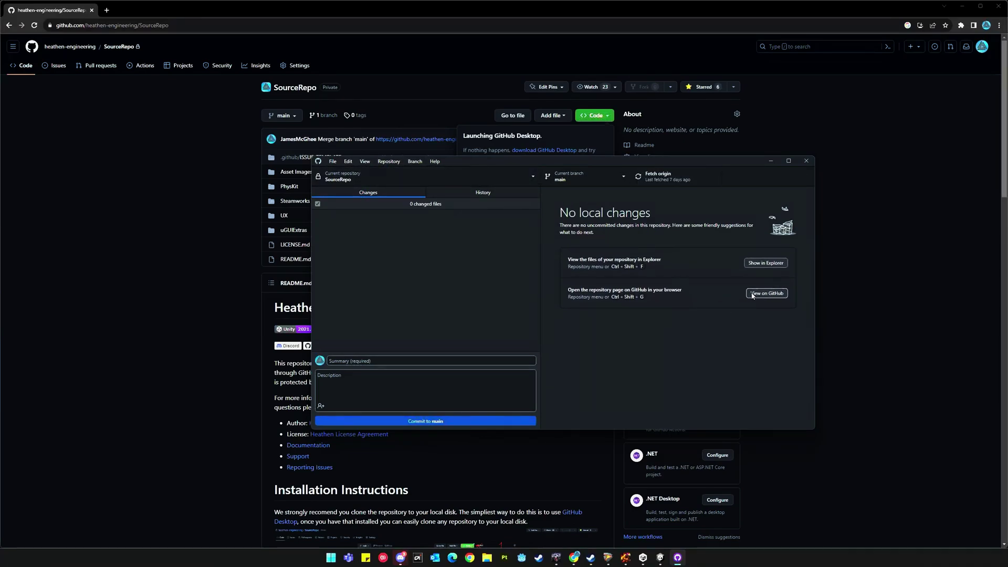
pyautogui.click(767, 264)
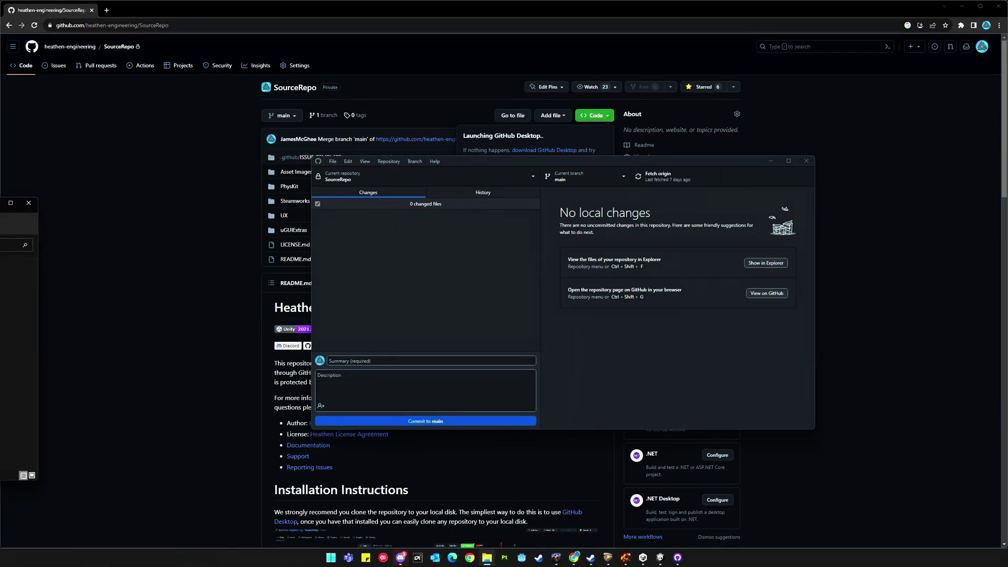
pyautogui.moveTo(4, 203); pyautogui.dragTo(672, 154)
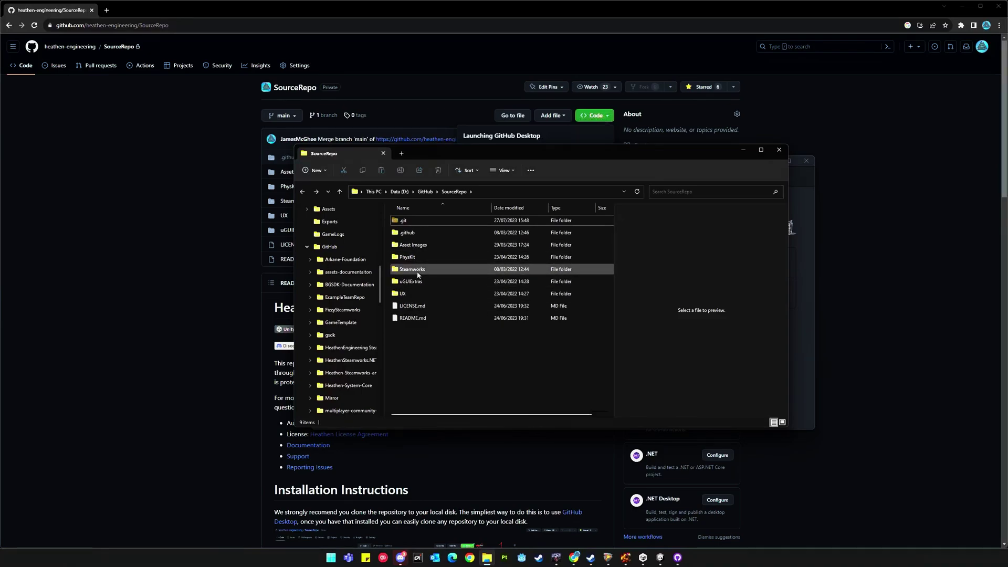
# - Browse to Steamworks/com.heathen.steamworkscomplete in File Explorer and select its folder path
pyautogui.doubleClick(417, 270)
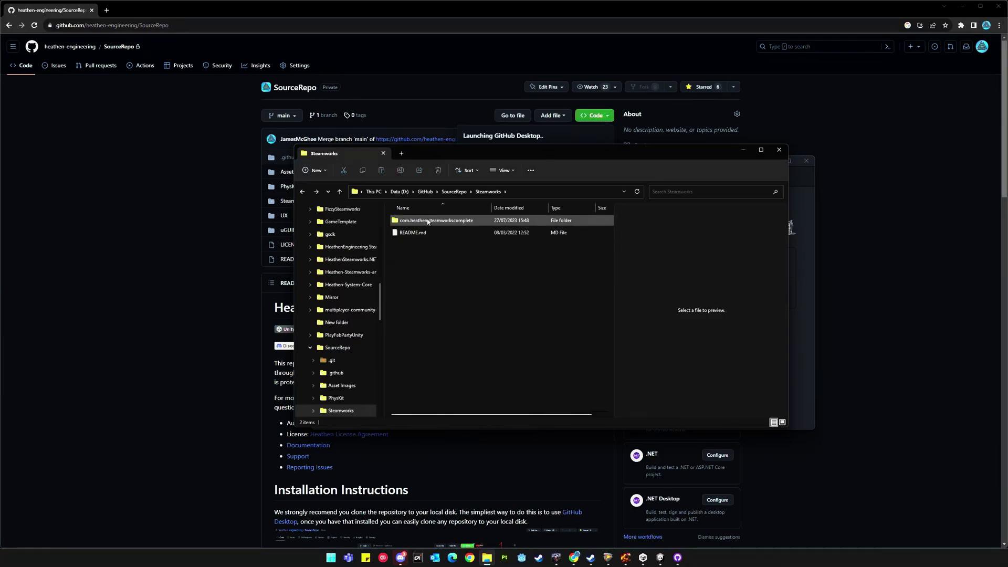
pyautogui.doubleClick(428, 222)
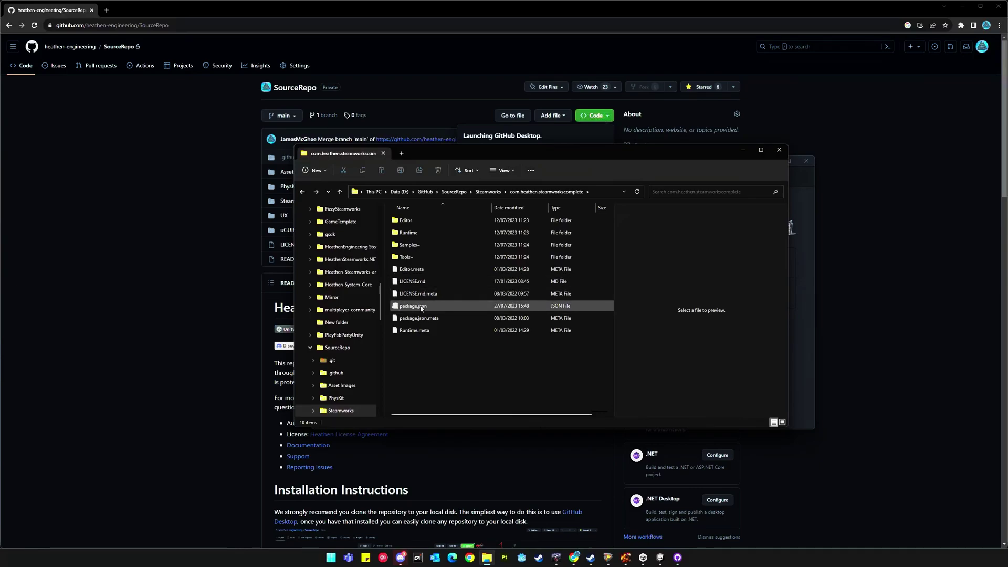
pyautogui.click(603, 191)
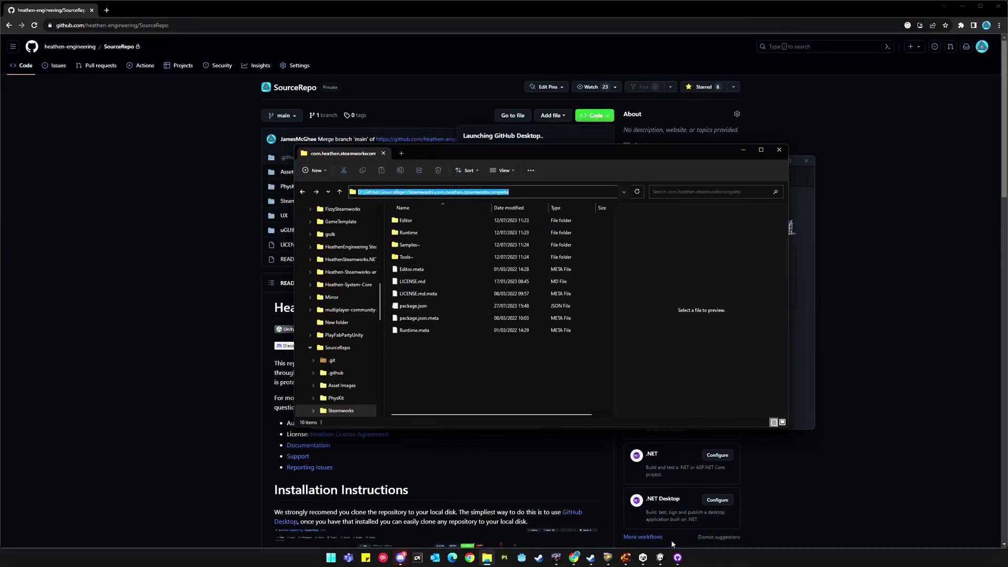
pyautogui.click(661, 557)
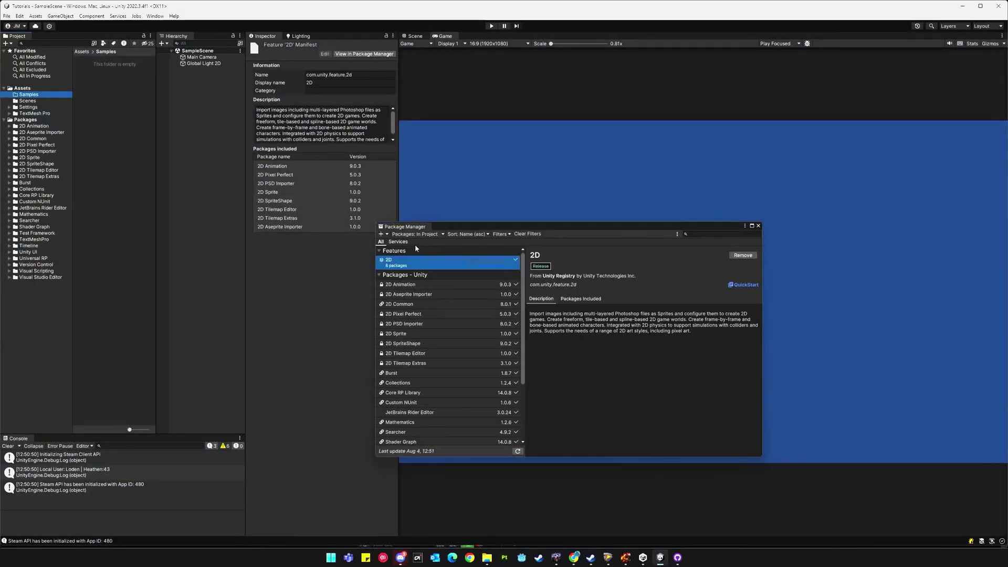
# - Add Steamworks Complete 3.2.0 from disk by pasting the folder path and opening its package.json
pyautogui.click(388, 234)
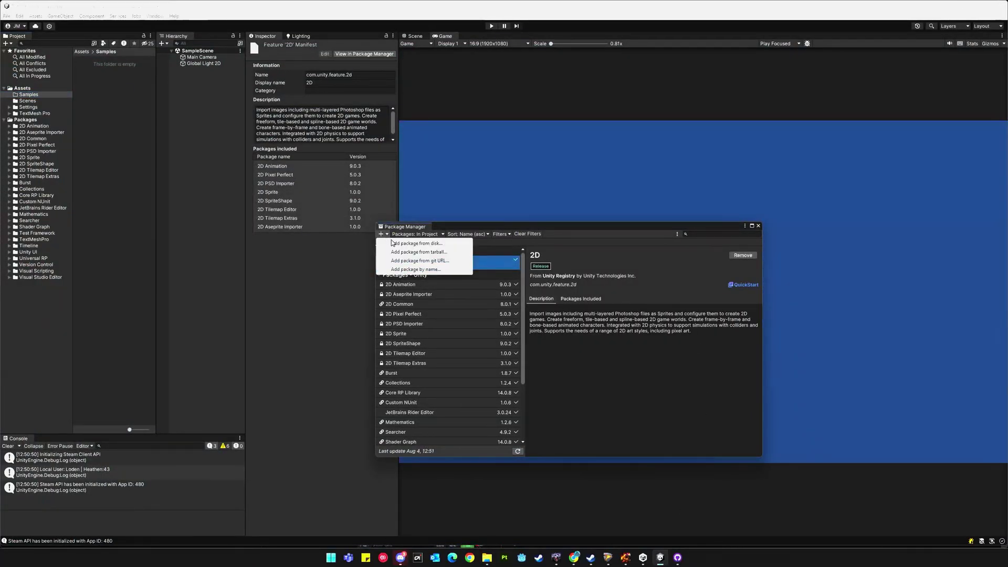
pyautogui.click(427, 245)
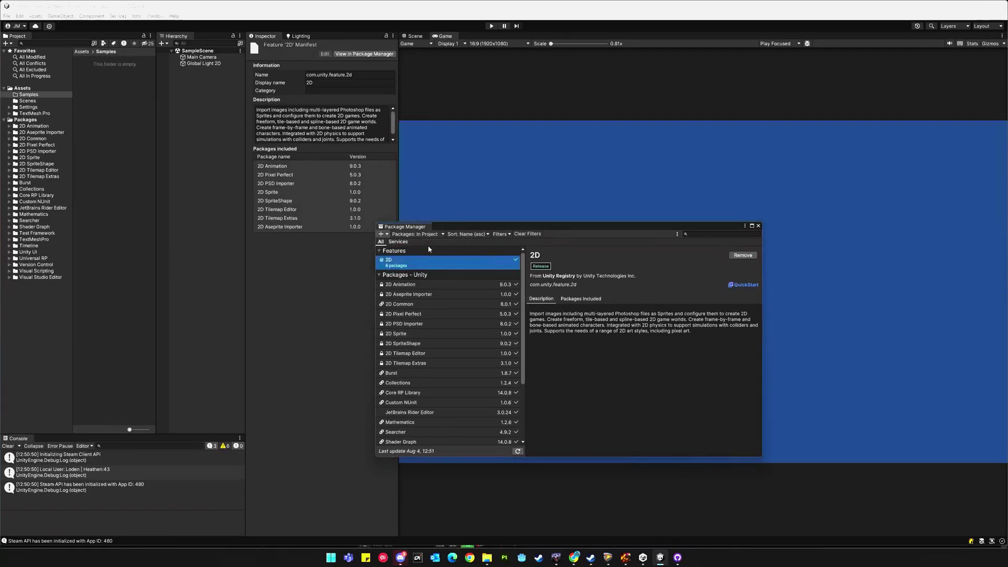
pyautogui.moveTo(329, 26); pyautogui.dragTo(656, 184)
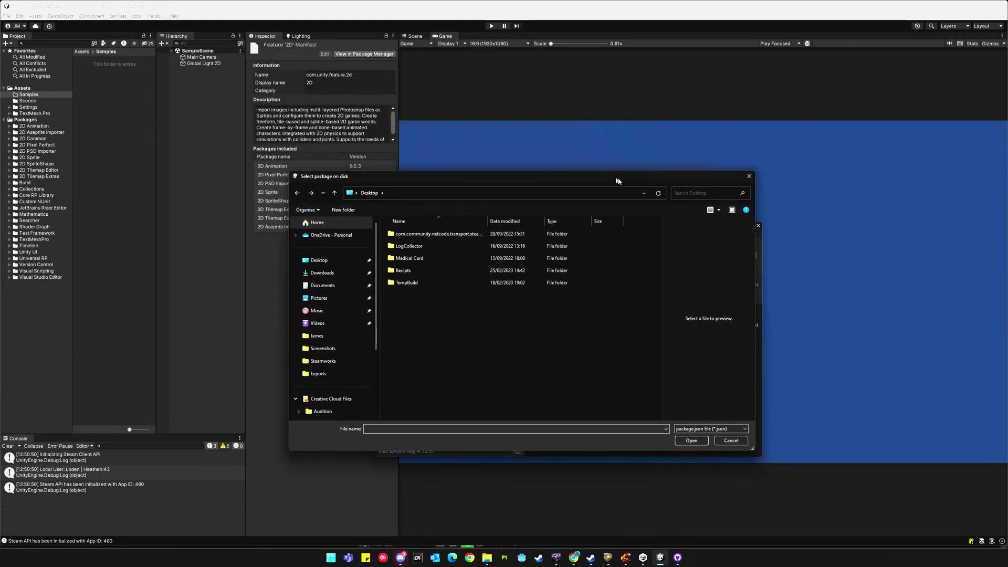
pyautogui.click(609, 200)
pyautogui.write('D:\\GitHub\\SourceRepo\\Steamworks\\com.heathen.steamworkscomplete')
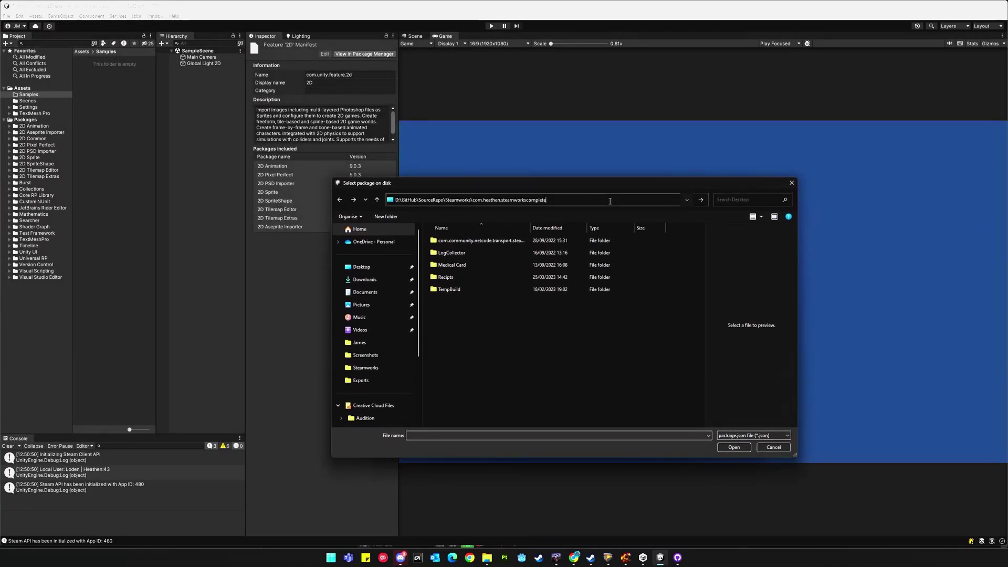
pyautogui.press('Return')
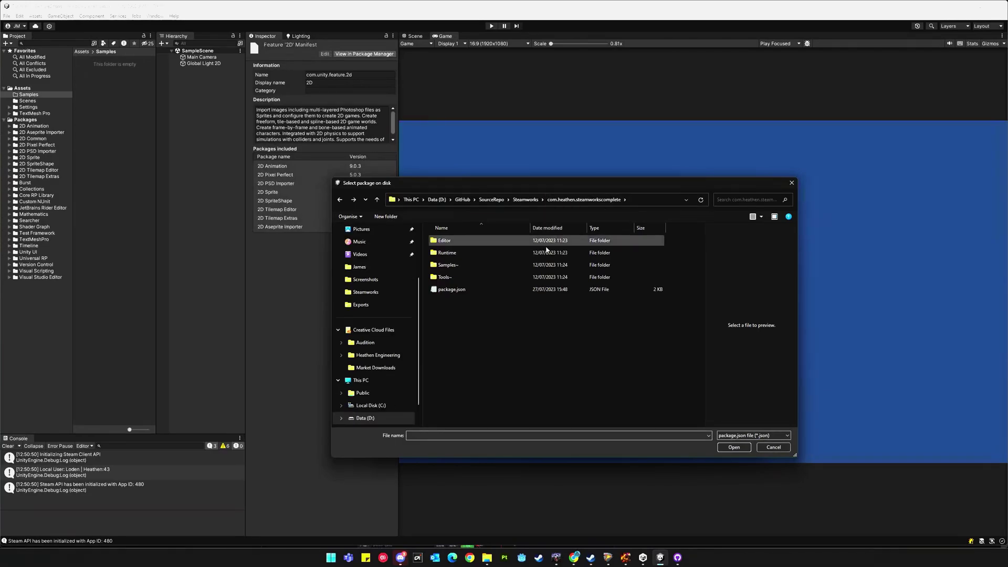
pyautogui.click(471, 291)
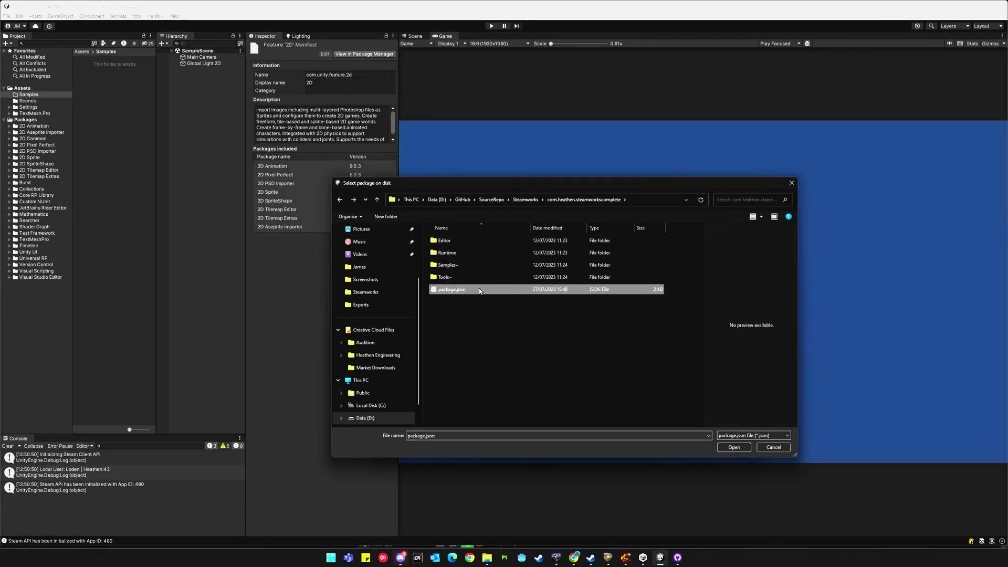
pyautogui.click(734, 448)
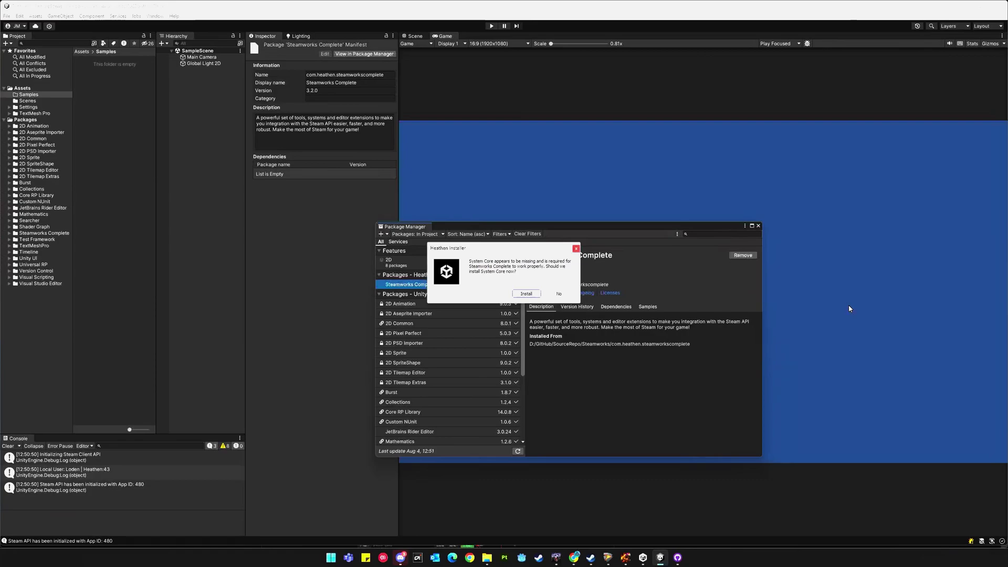
# - Confirm both Heathen Installer prompts, adding System Core 3.18.2 and then Steamworks.NET 20.2.0
pyautogui.click(536, 297)
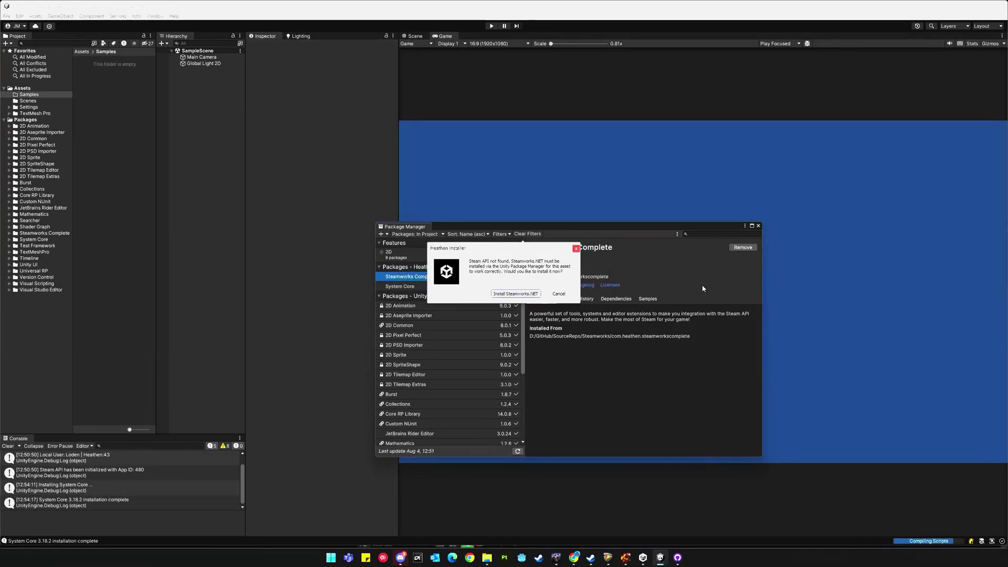
pyautogui.click(525, 294)
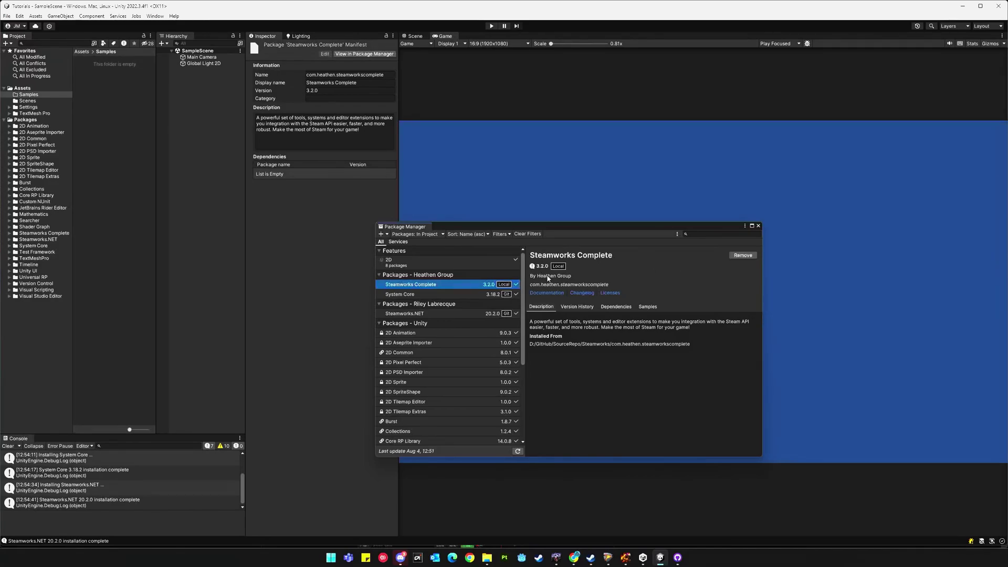
# - Import Steamworks Complete's Prefabs and Example Scenes samples, then close Package Manager
pyautogui.click(644, 308)
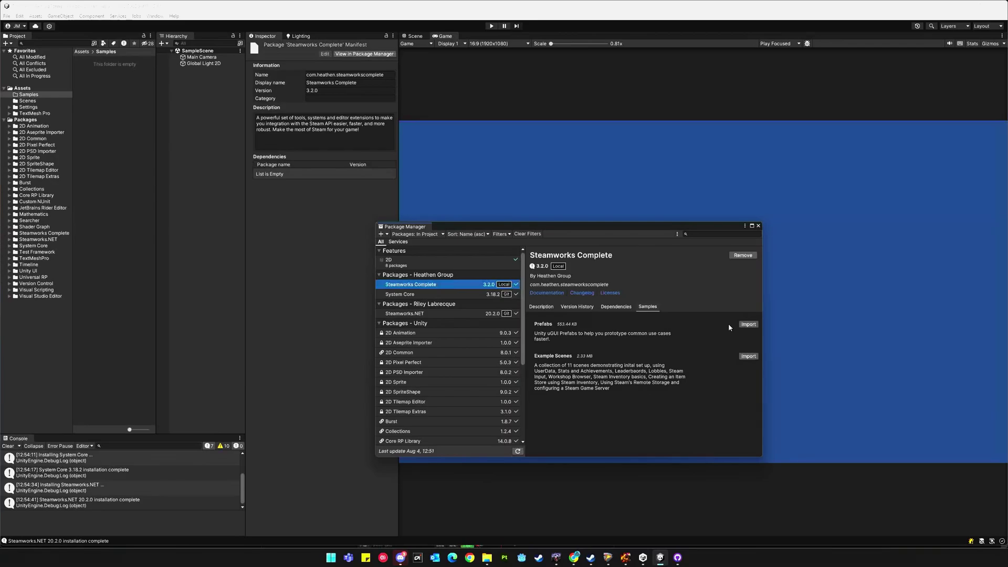
pyautogui.click(746, 324)
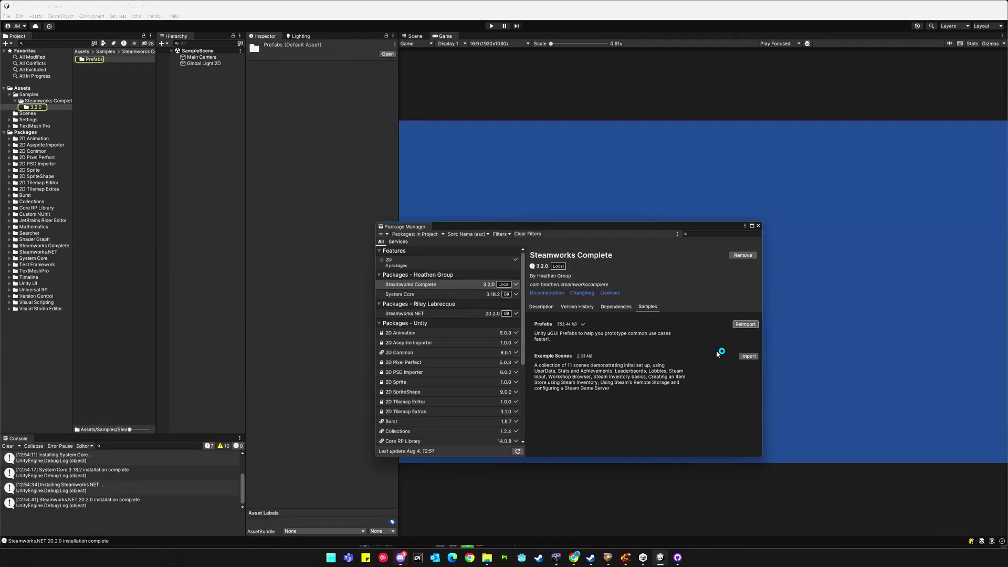
pyautogui.click(752, 358)
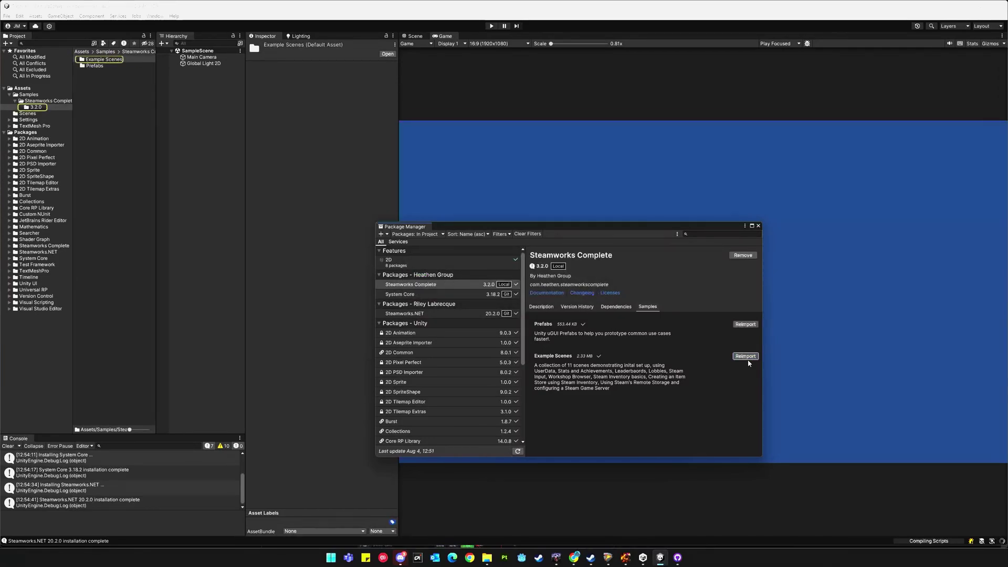
pyautogui.click(746, 358)
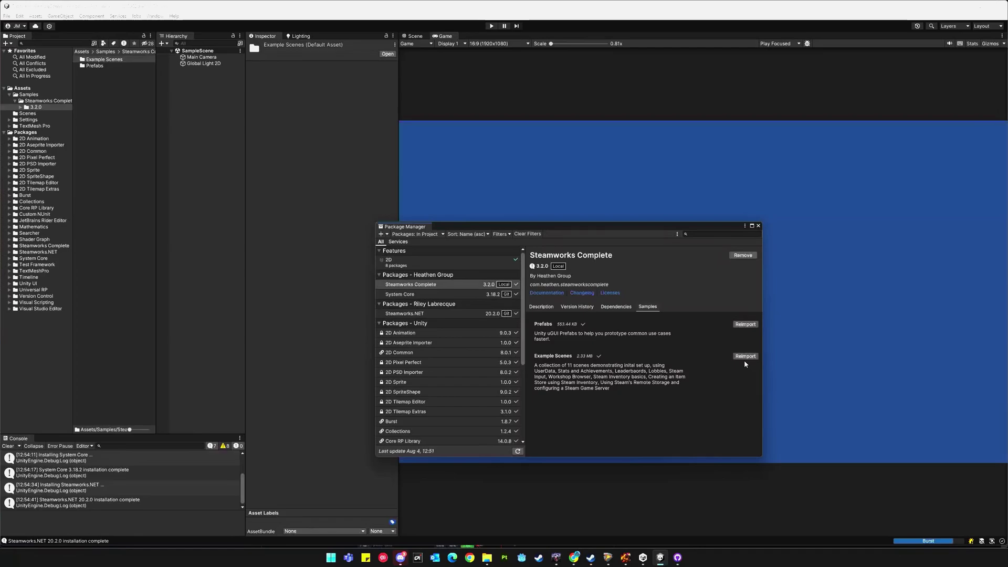
pyautogui.click(758, 227)
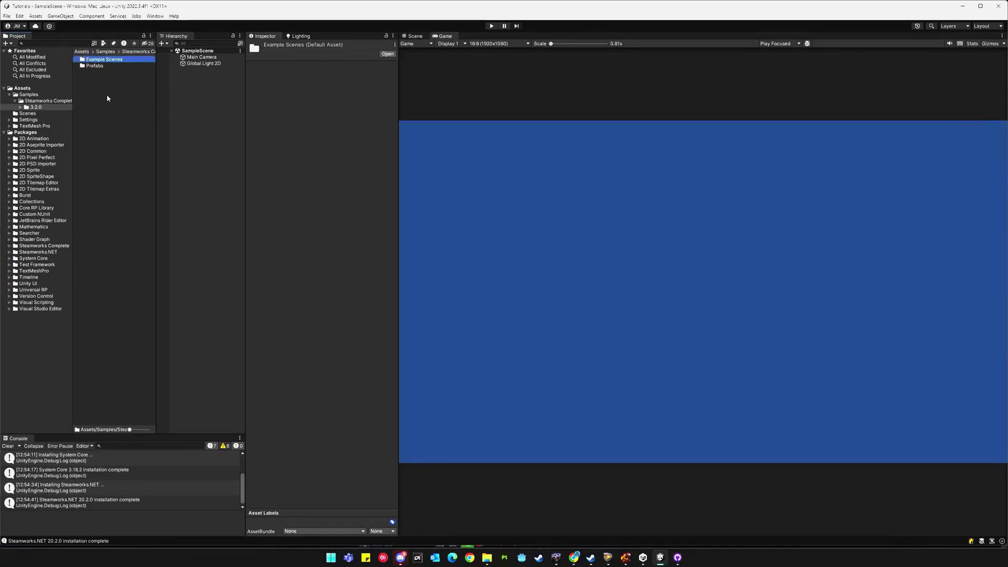
# - Open the Working with User Data scene from the 3.2.0 Example Scenes > 2 User Data folder and play it
pyautogui.click(21, 107)
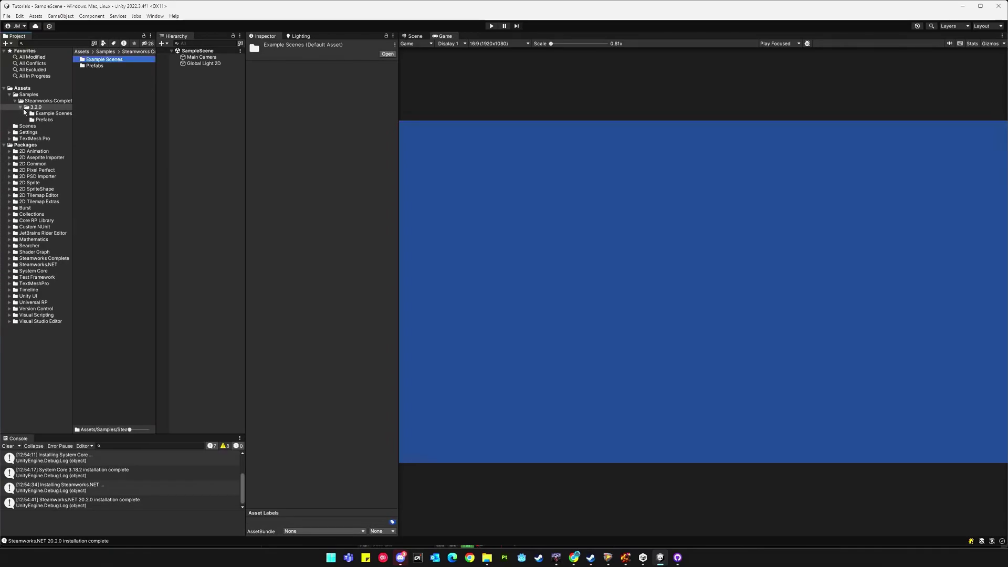
pyautogui.click(26, 114)
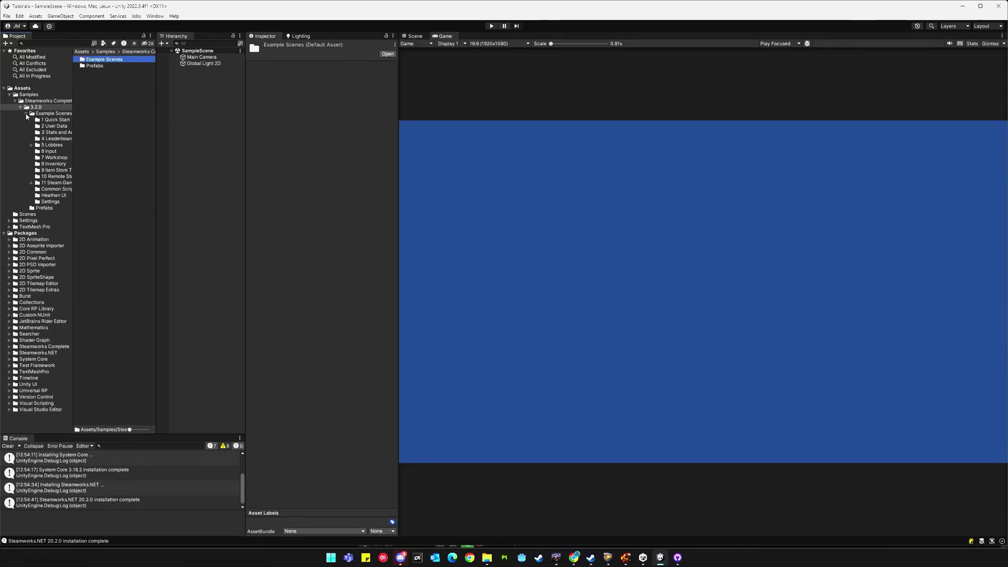
pyautogui.click(54, 126)
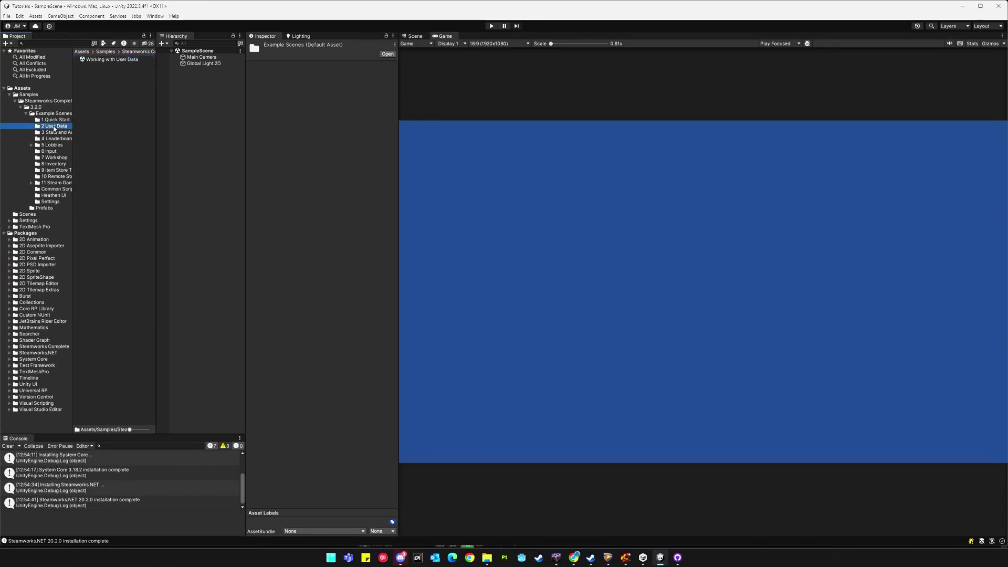
pyautogui.click(108, 60)
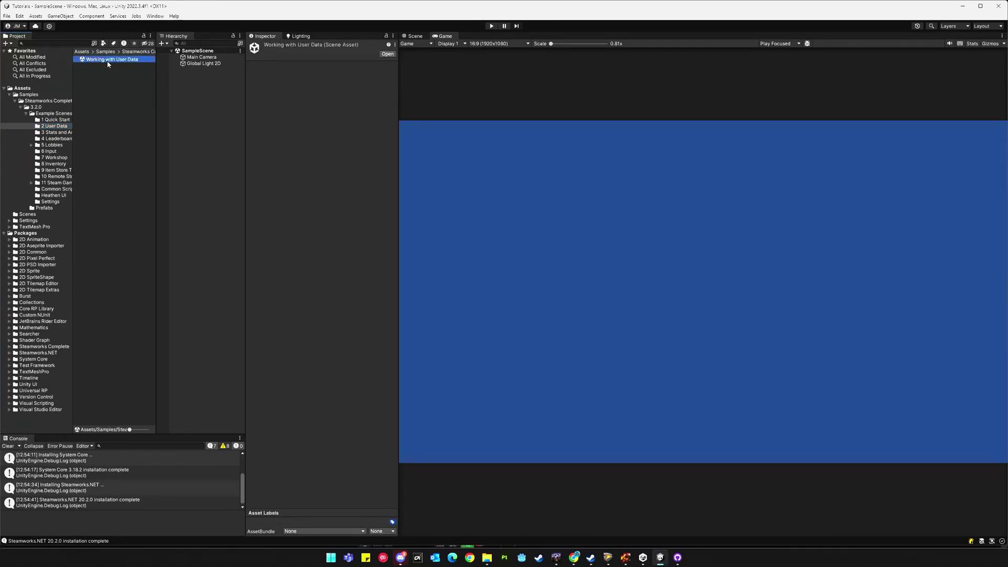
pyautogui.doubleClick(104, 61)
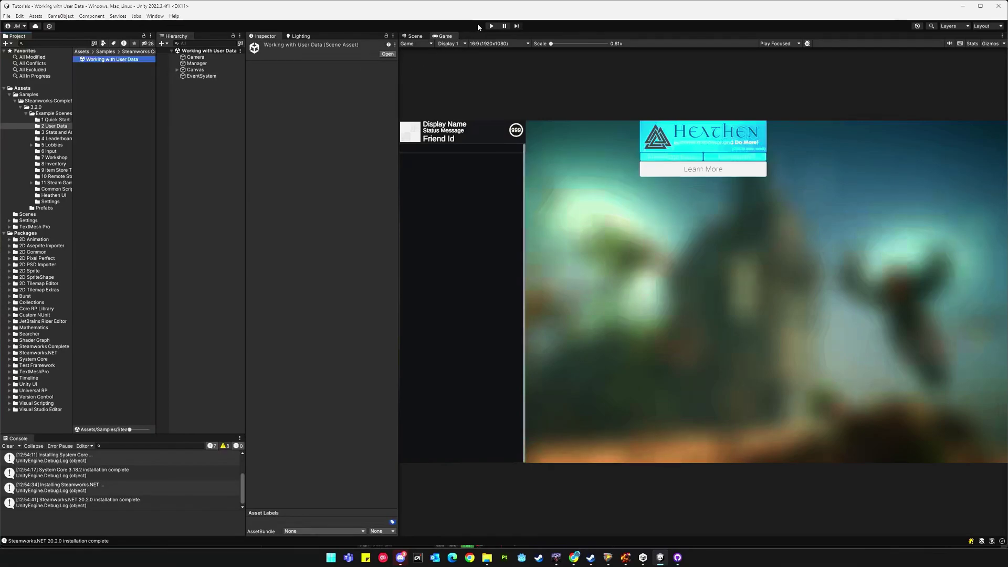
pyautogui.click(492, 26)
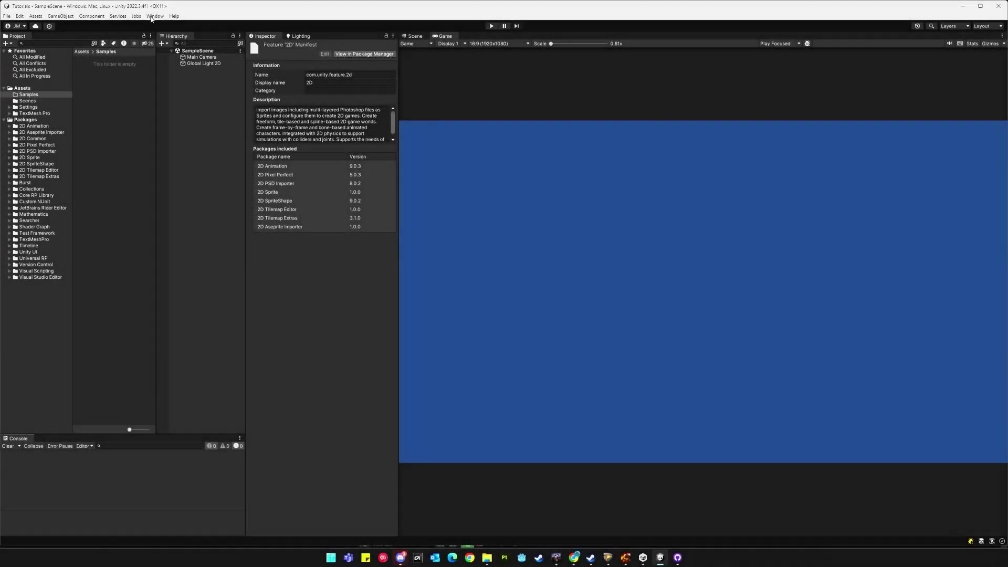
# - Open the Package Manager from the Window menu and list My Assets
pyautogui.click(153, 17)
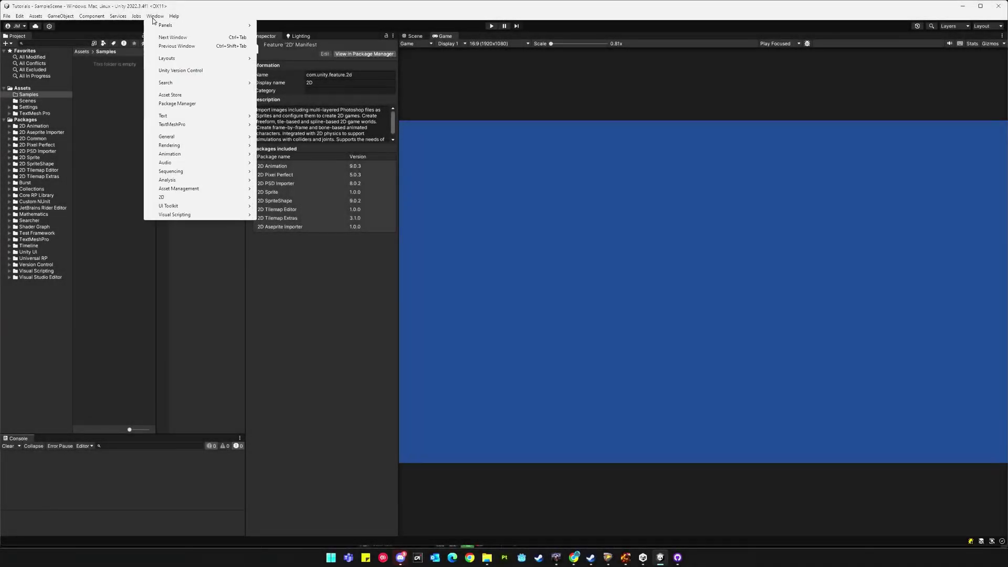
pyautogui.click(203, 105)
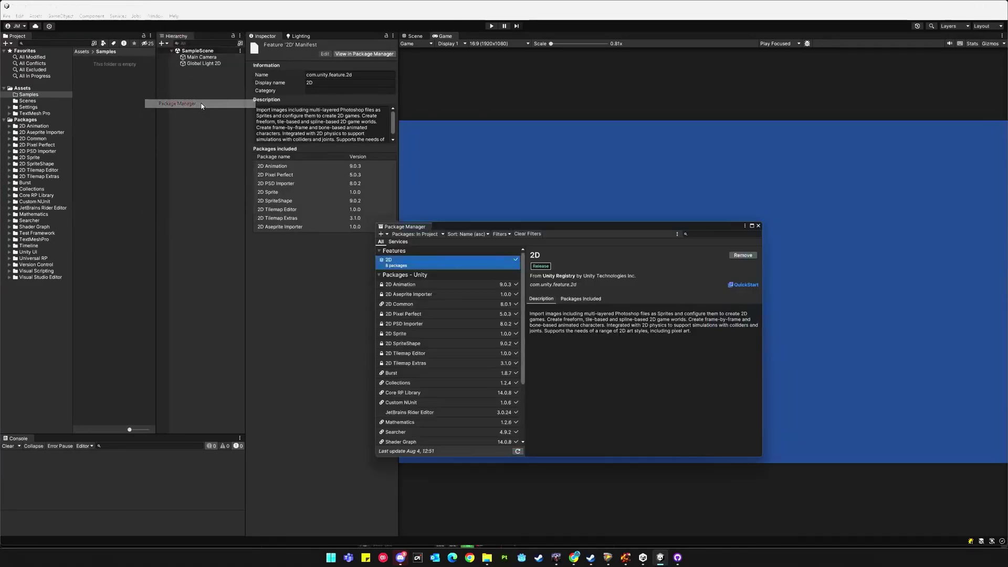
pyautogui.click(439, 237)
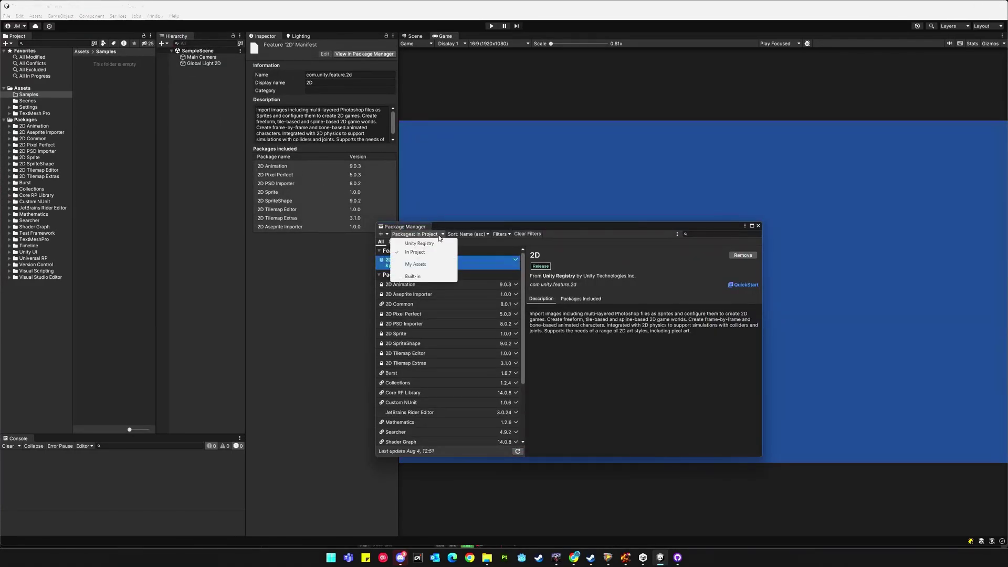
pyautogui.click(423, 265)
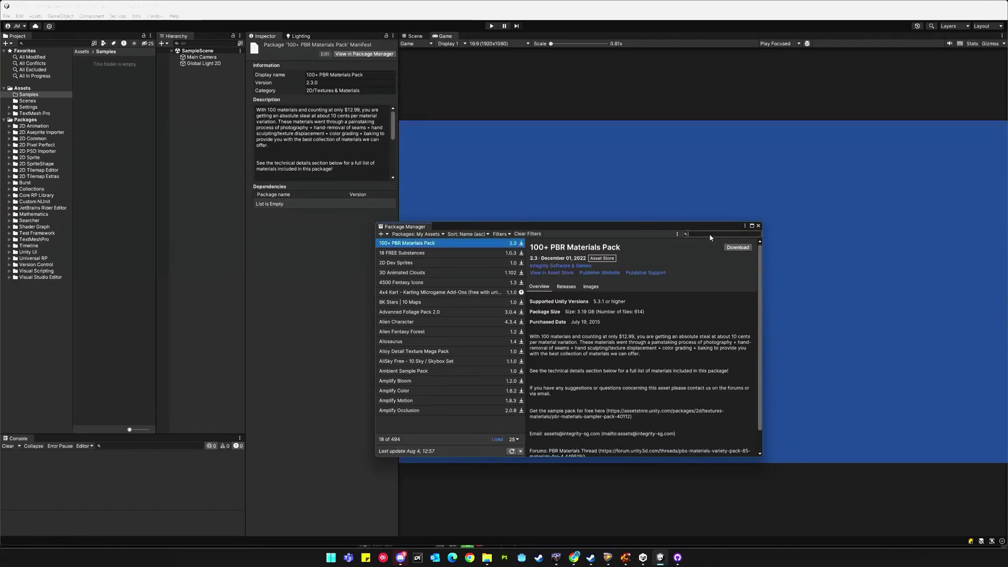
# - Search 'Steam', update Steam API - Steamworks Complete to 3.2.0, and start importing it
pyautogui.write('Steam')
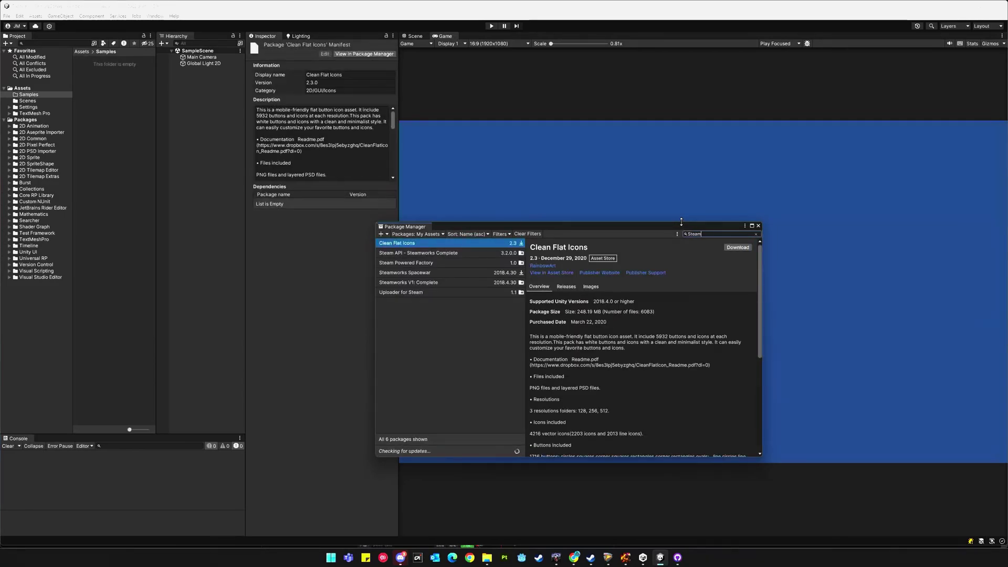
pyautogui.click(461, 256)
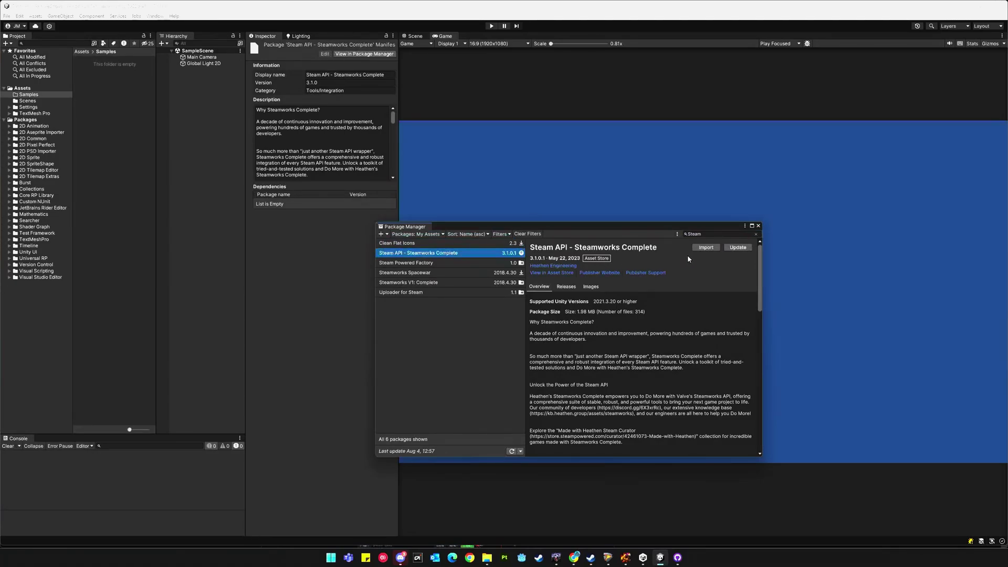
pyautogui.click(739, 249)
pyautogui.click(739, 248)
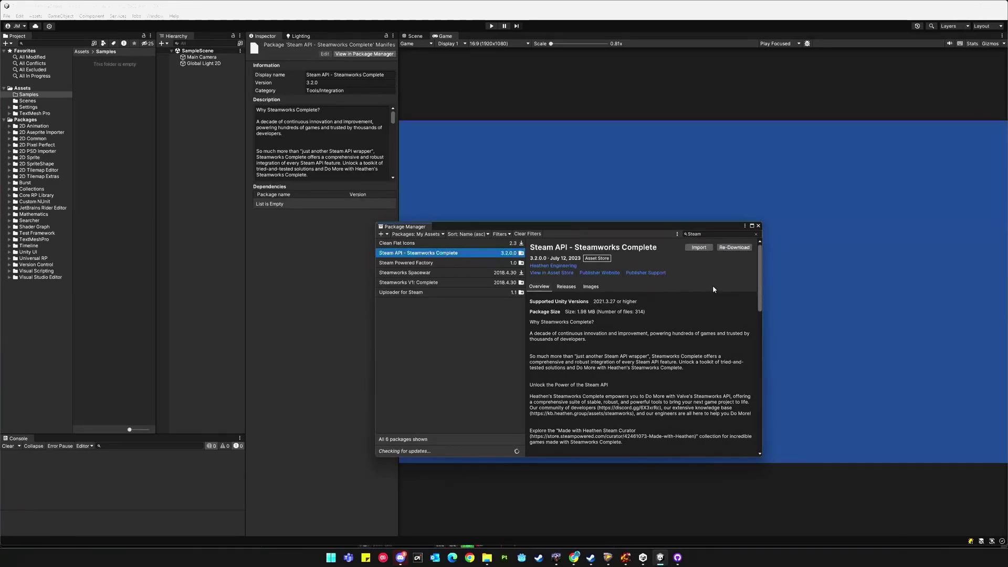
pyautogui.click(697, 249)
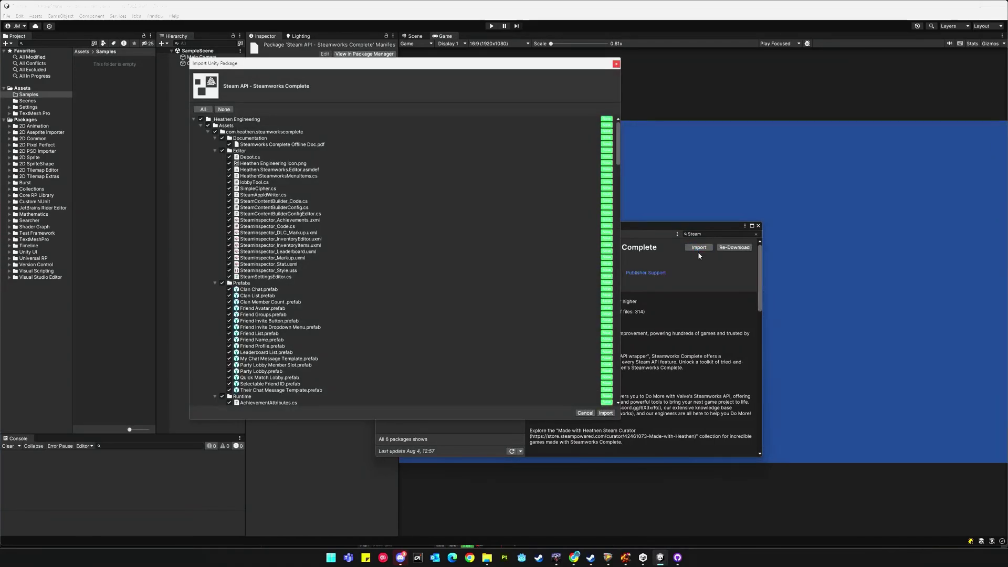
# - Import all of the Steamworks Complete package's files into the project
pyautogui.click(605, 415)
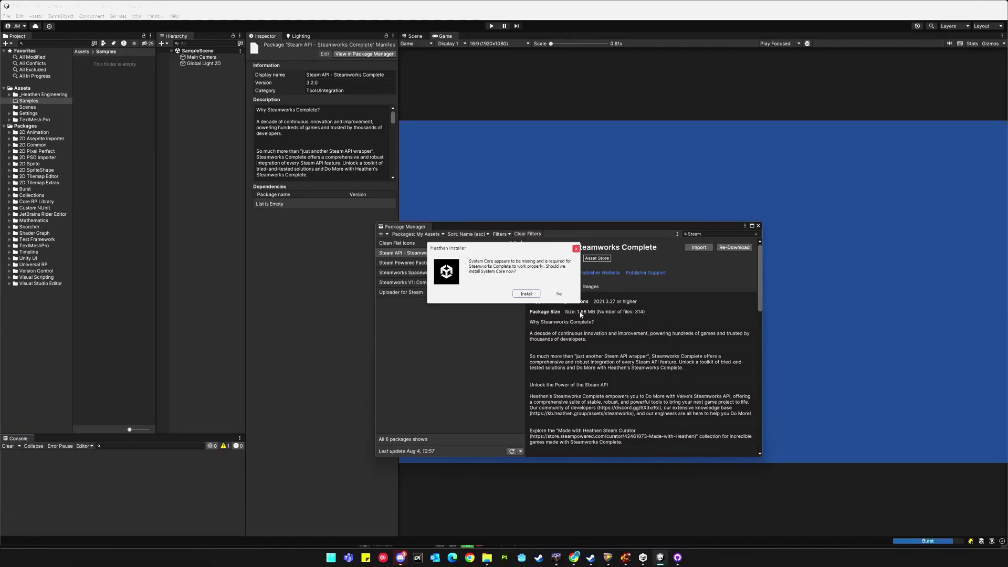
# - Install System Core 3.18.2, then Steamworks.NET 20.2.0, from the Heathen Installer prompts
pyautogui.click(526, 294)
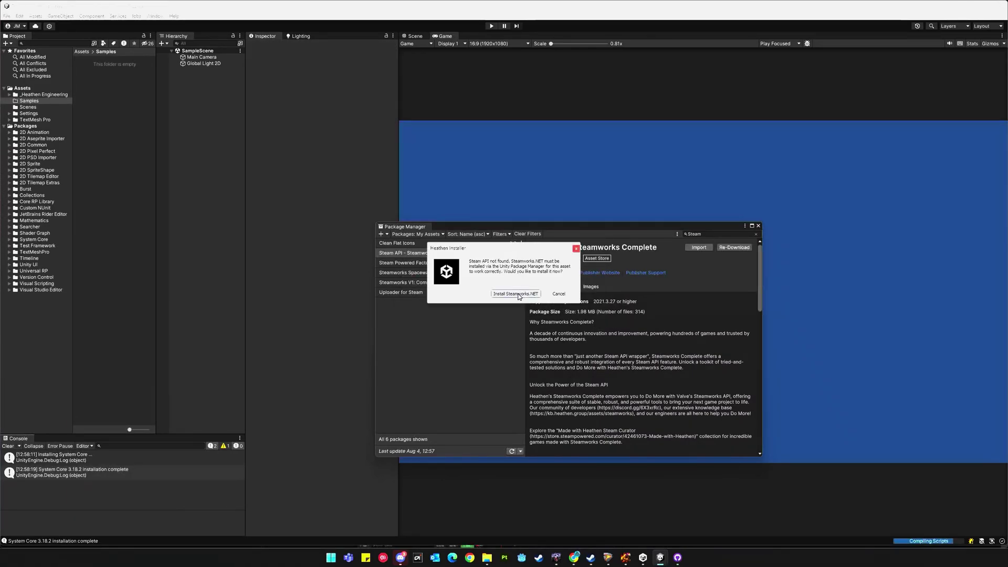
pyautogui.click(517, 294)
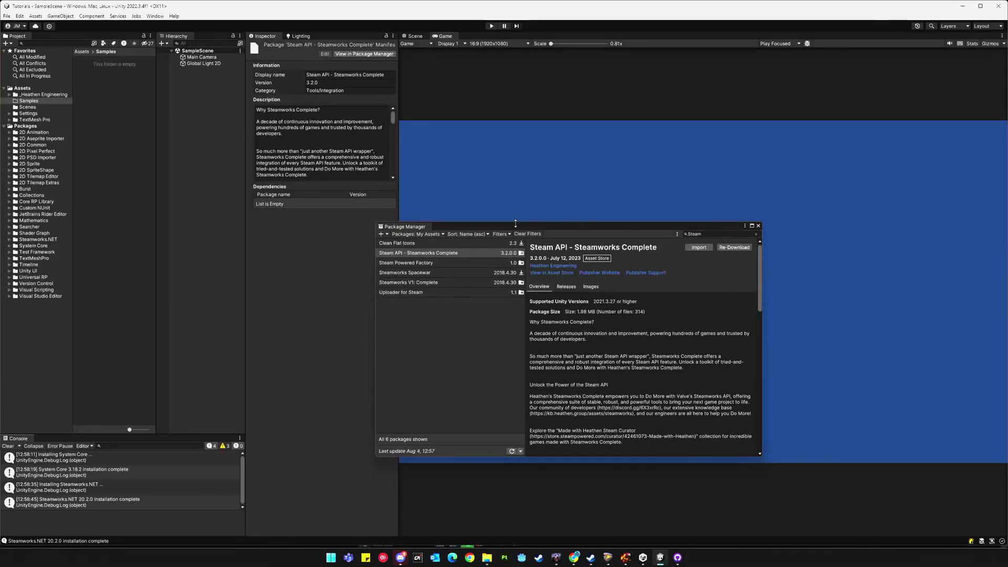
# - Check System Core 3.18.2 and Steamworks.NET 20.2.0 under In Project, then close the Package Manager
pyautogui.click(443, 235)
pyautogui.click(431, 251)
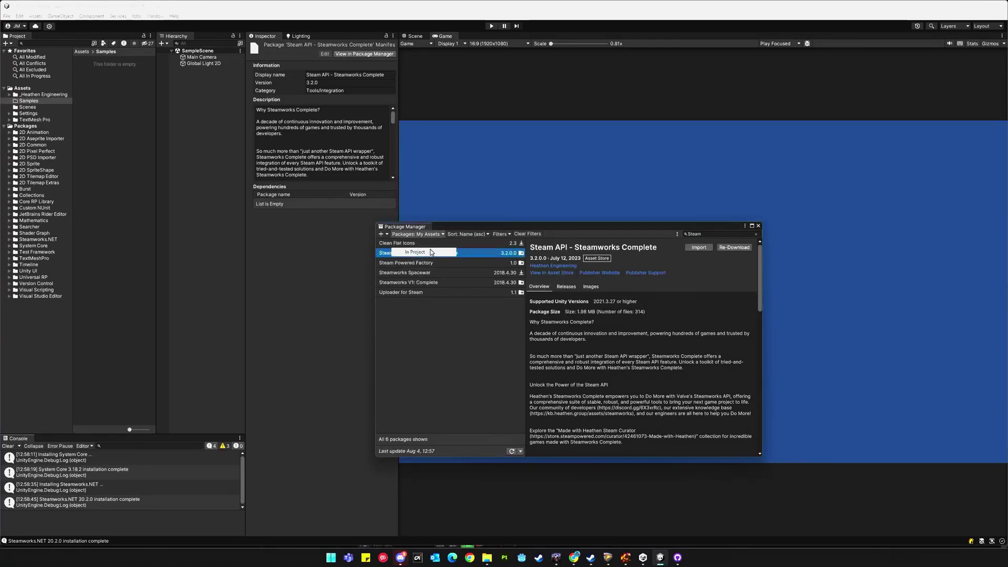
pyautogui.click(449, 284)
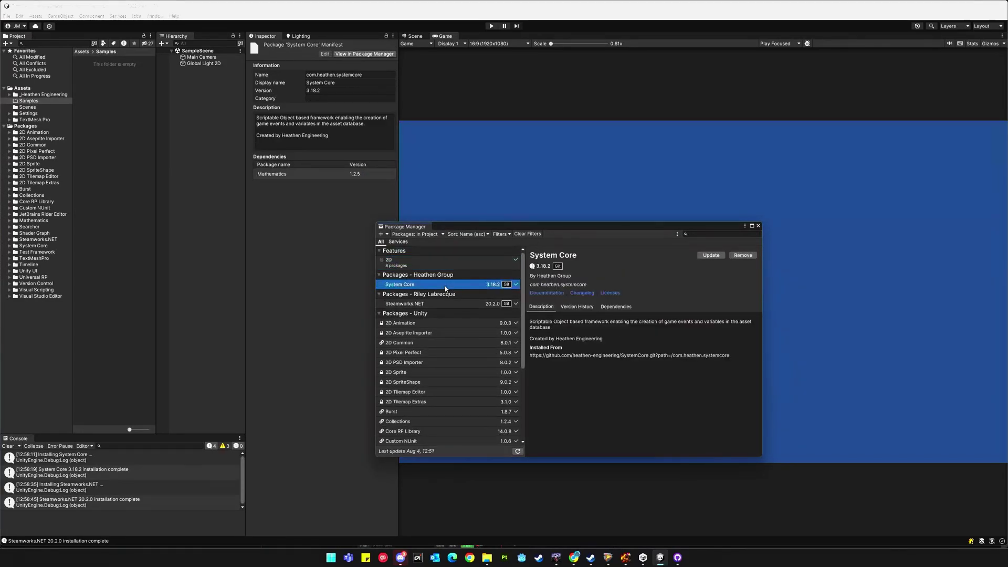
pyautogui.click(443, 303)
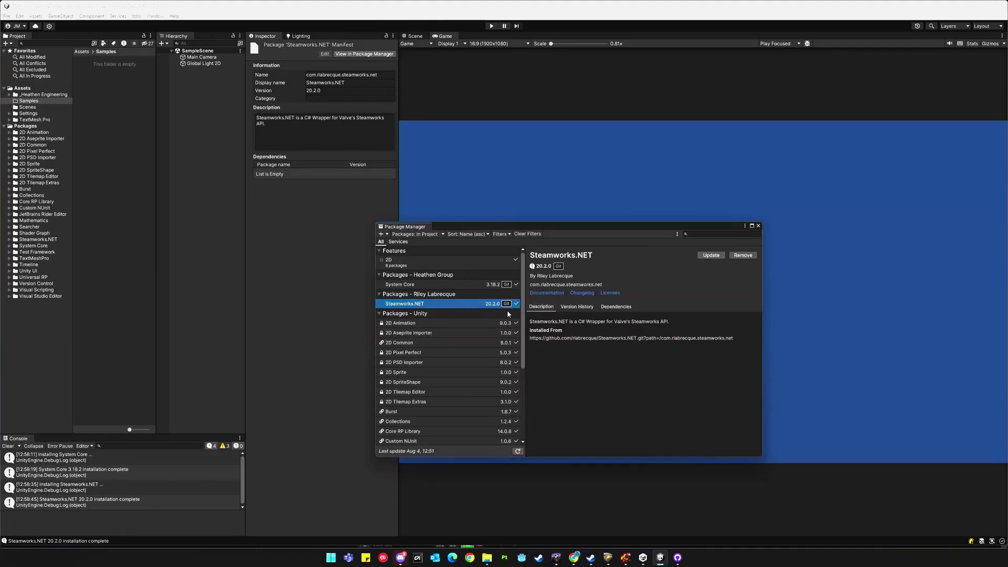
pyautogui.click(759, 226)
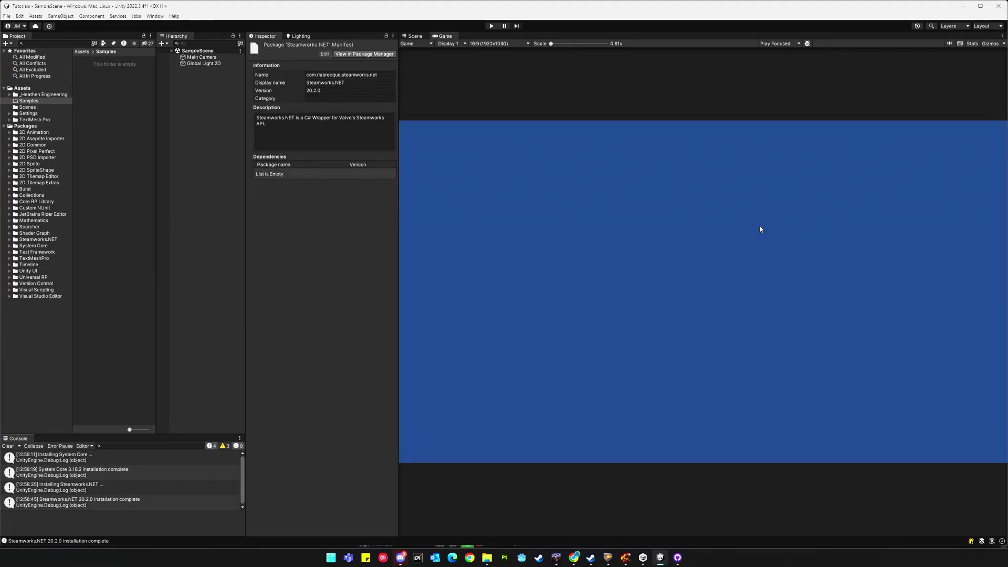
# - Open Working with User Data from _Heathen Engineering's Samples > 2 User Data folder and play it
pyautogui.click(11, 96)
pyautogui.click(15, 101)
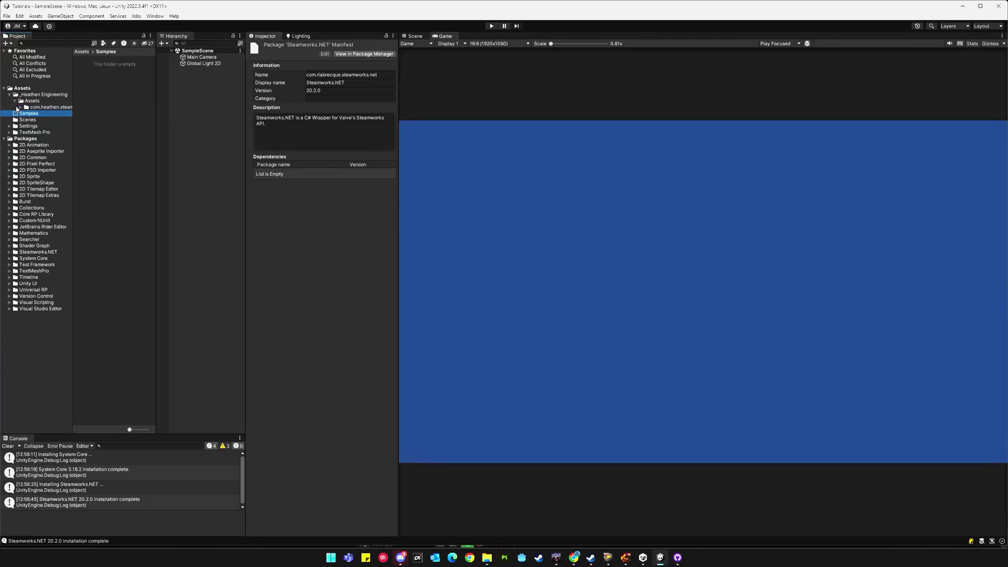
pyautogui.click(21, 107)
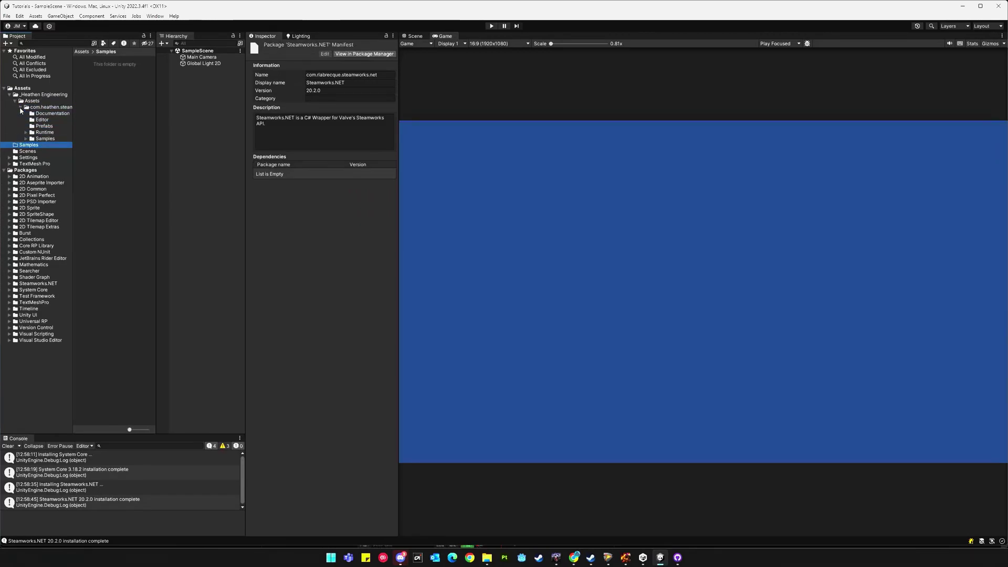
pyautogui.click(26, 138)
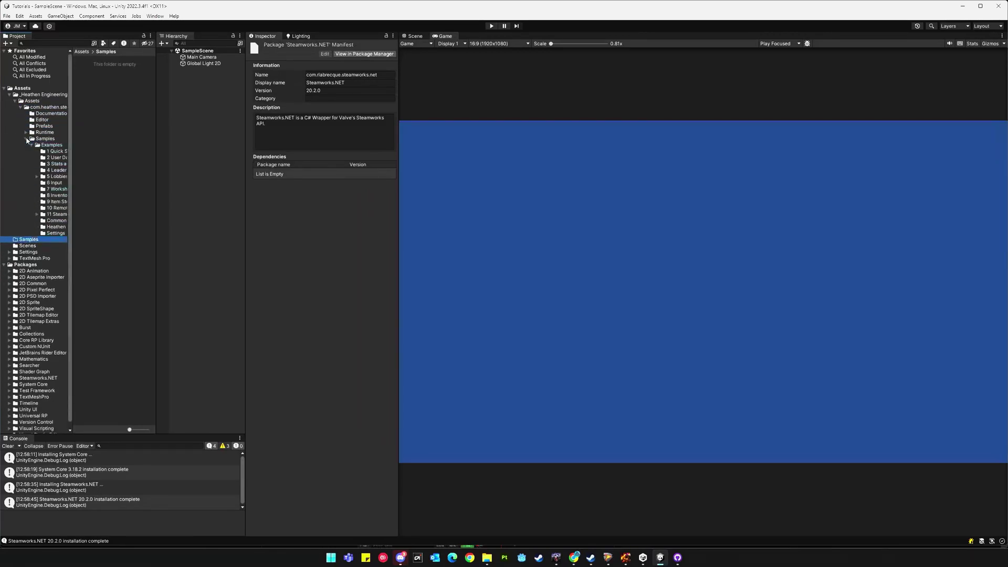
pyautogui.click(57, 158)
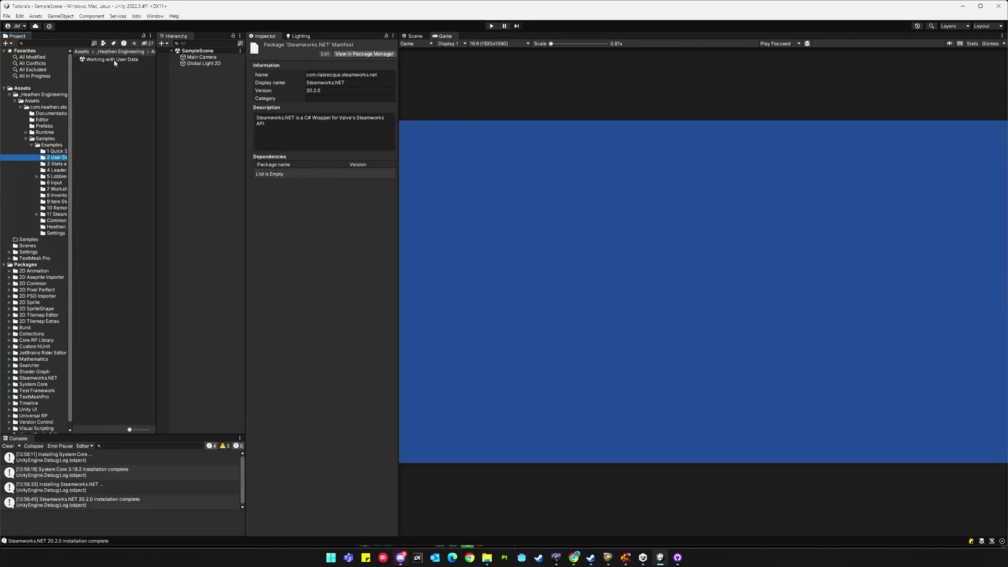
pyautogui.click(115, 60)
pyautogui.click(115, 60)
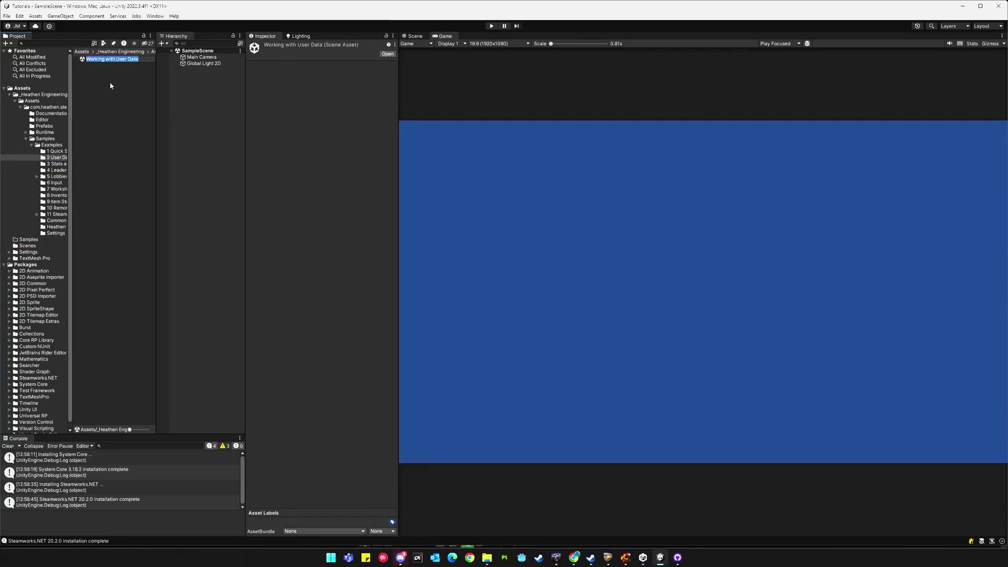
pyautogui.press('Escape')
pyautogui.doubleClick(109, 59)
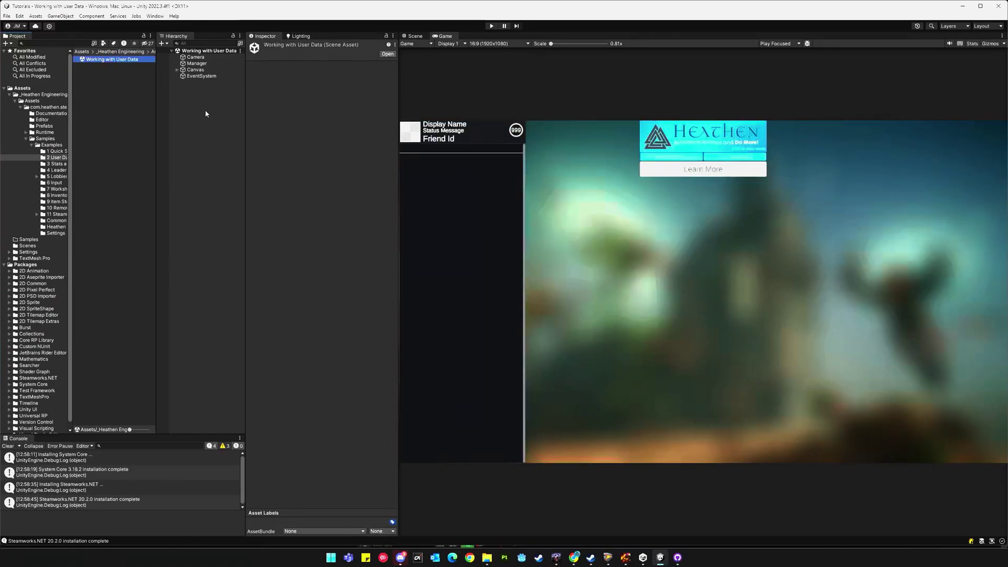
pyautogui.click(491, 25)
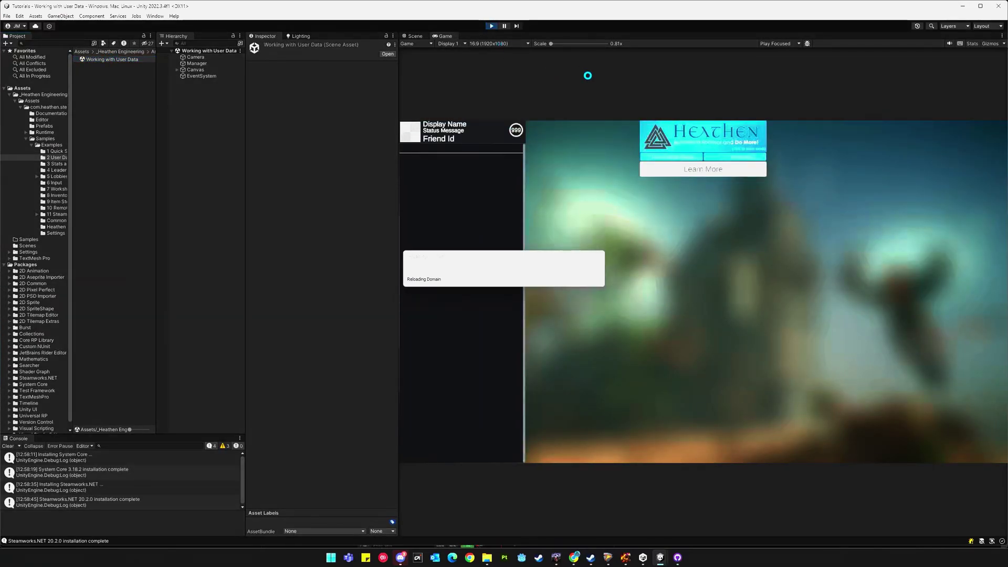